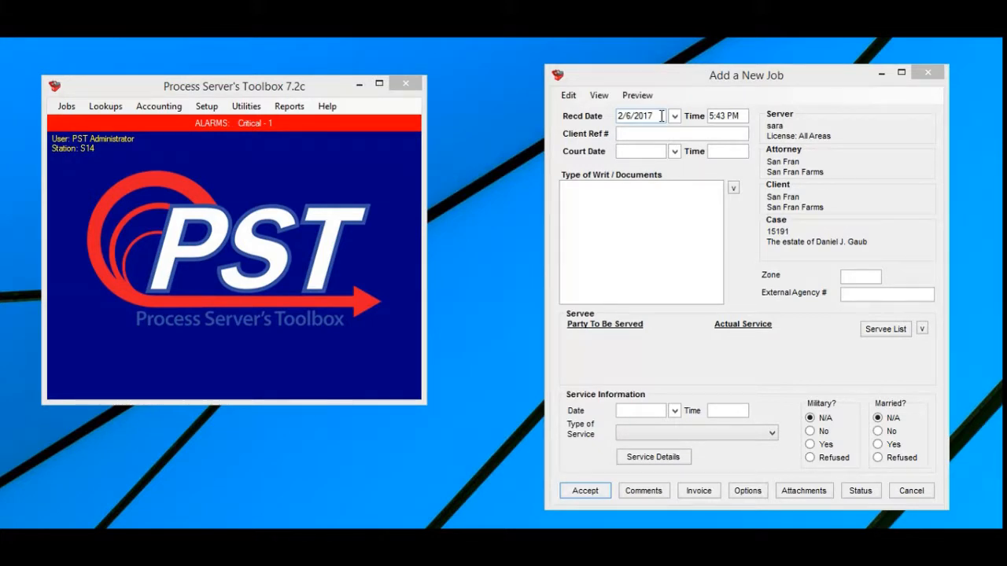
Try stepping the received date back, reset it to today's date, 2/6/2017, and try adjusting the received time.
{"action": "left_click", "coordinate": [661, 115]}
{"action": "key", "text": "minus"}
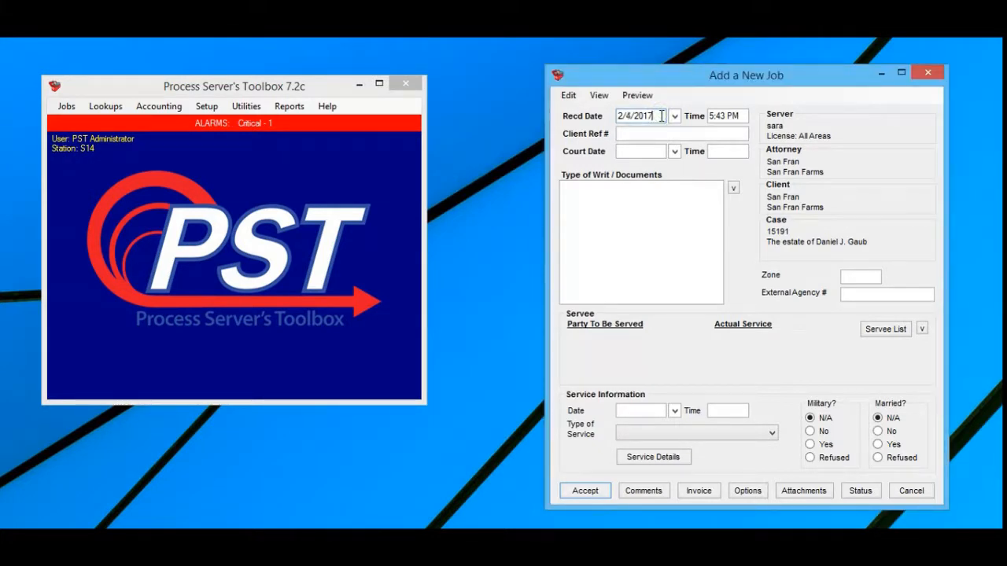
{"action": "key", "text": "t"}
{"action": "key", "text": "Tab"}
{"action": "key", "text": "minus"}
{"action": "key", "text": "minus"}
{"action": "key", "text": "minus"}
{"action": "key", "text": "minus"}
{"action": "key", "text": "plus"}
{"action": "key", "text": "plus"}
{"action": "left_click", "coordinate": [654, 135]}
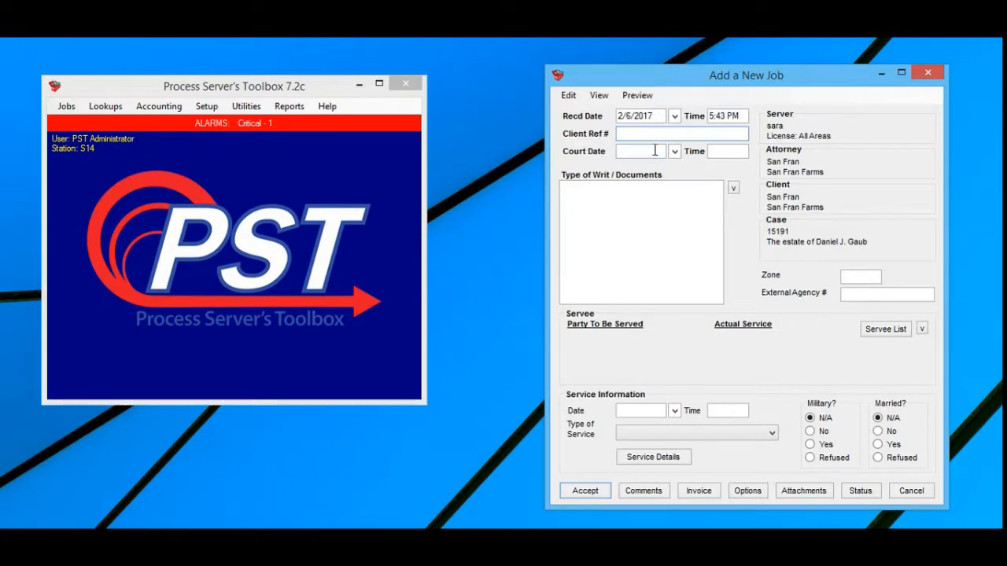
Add a new entry named "type" to the Frequently Served Documents list for the job's writ/documents.
{"action": "double_click", "coordinate": [635, 253]}
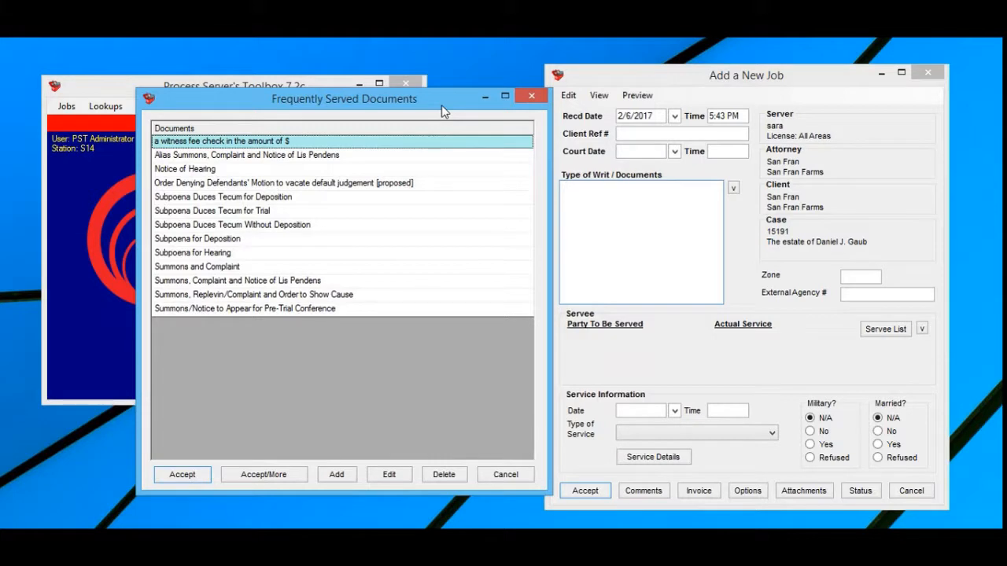
{"action": "left_click", "coordinate": [271, 239]}
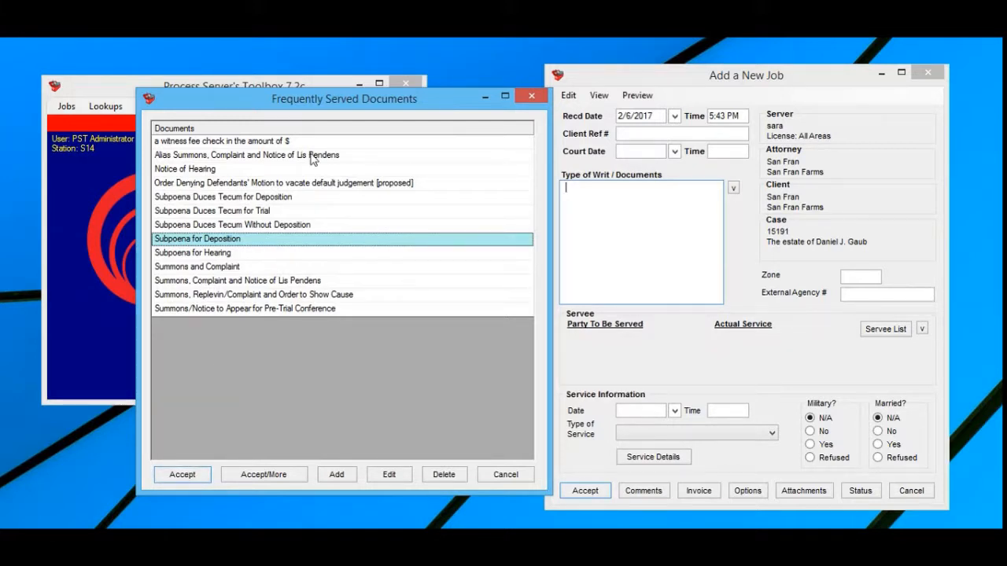
{"action": "left_click", "coordinate": [337, 472]}
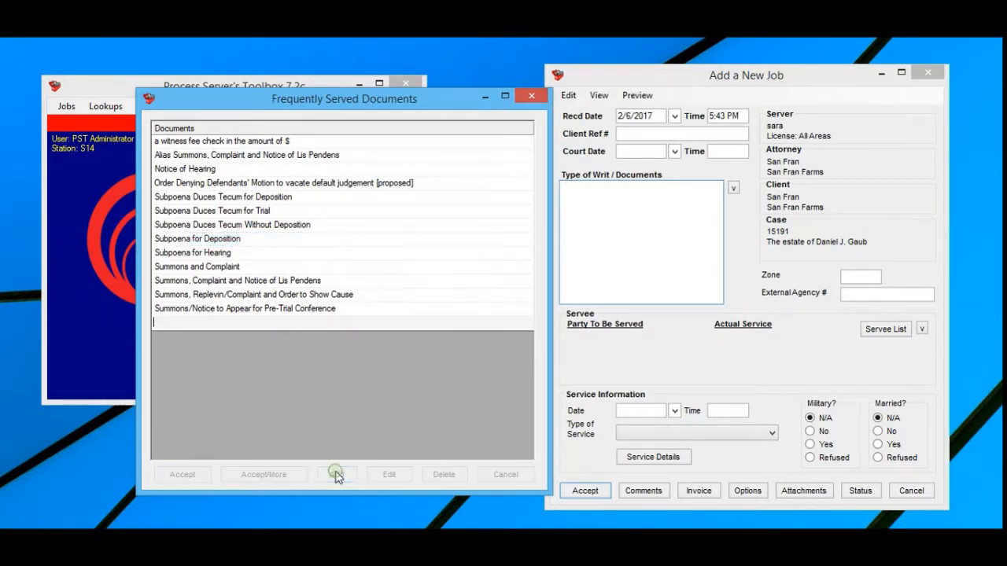
{"action": "type", "text": "type"}
{"action": "left_click", "coordinate": [207, 325]}
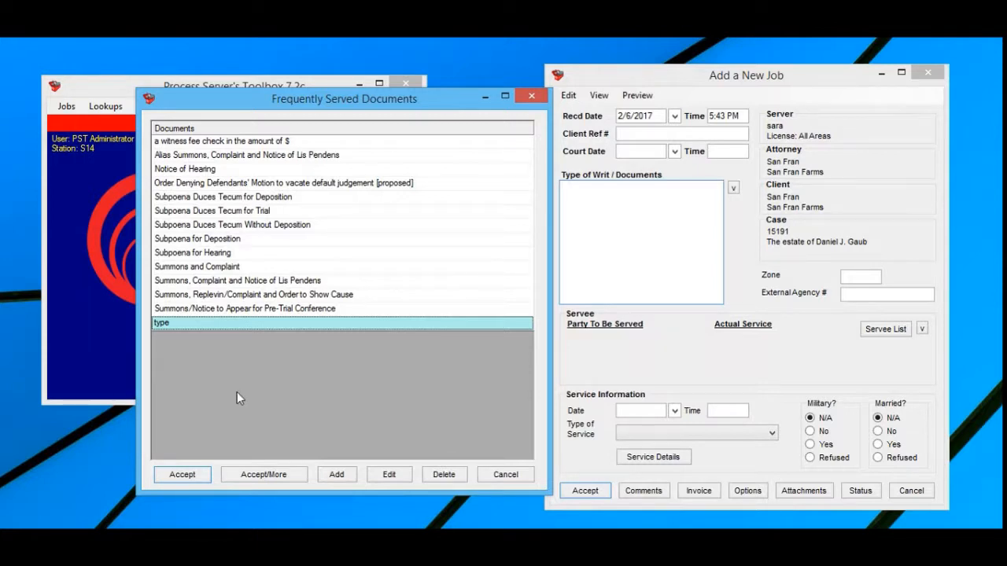
{"action": "key", "text": "Return"}
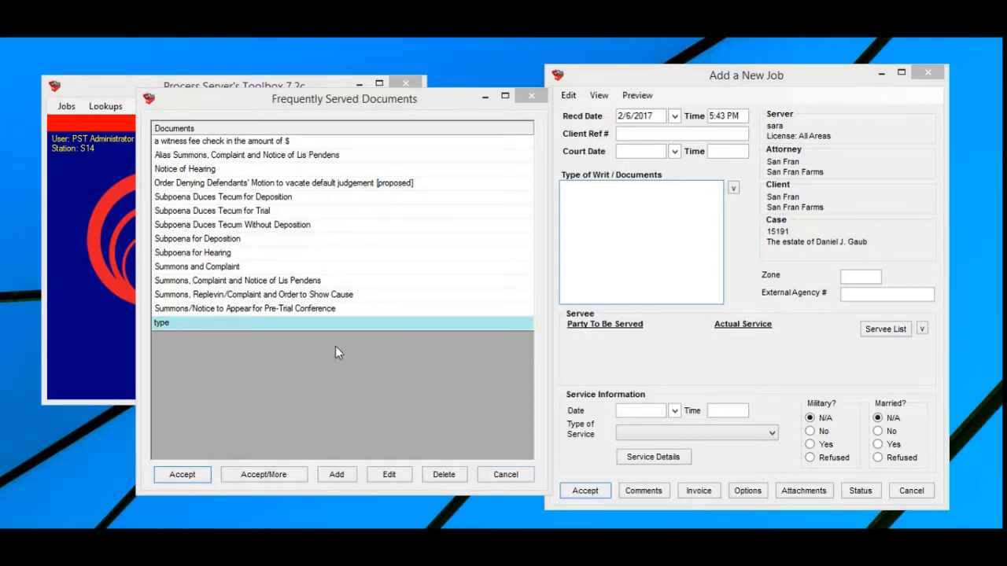
Insert "Subpoena for Deposition" from the frequently served documents as the job's type of writ.
{"action": "left_click", "coordinate": [253, 266]}
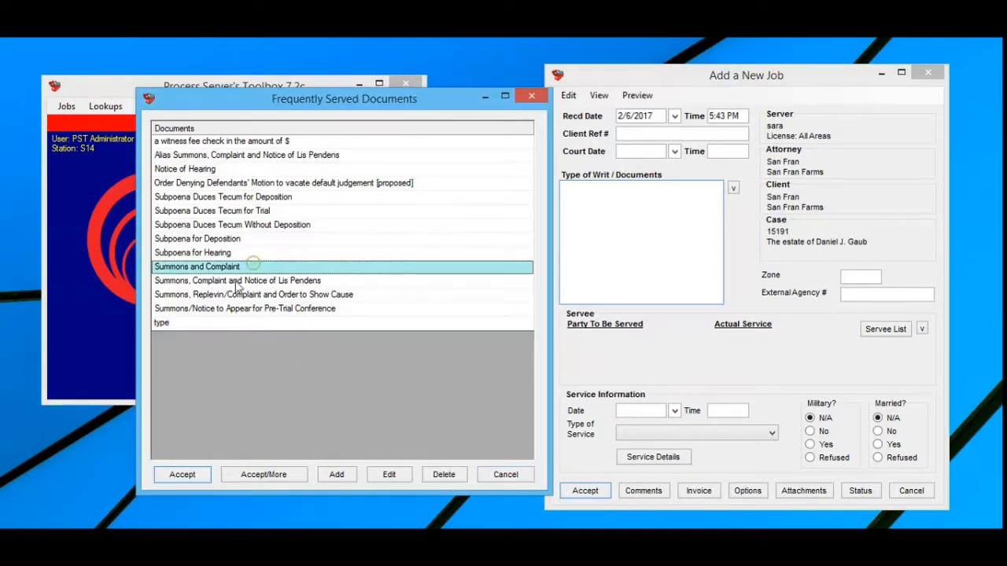
{"action": "left_click", "coordinate": [236, 238]}
{"action": "left_click", "coordinate": [184, 475]}
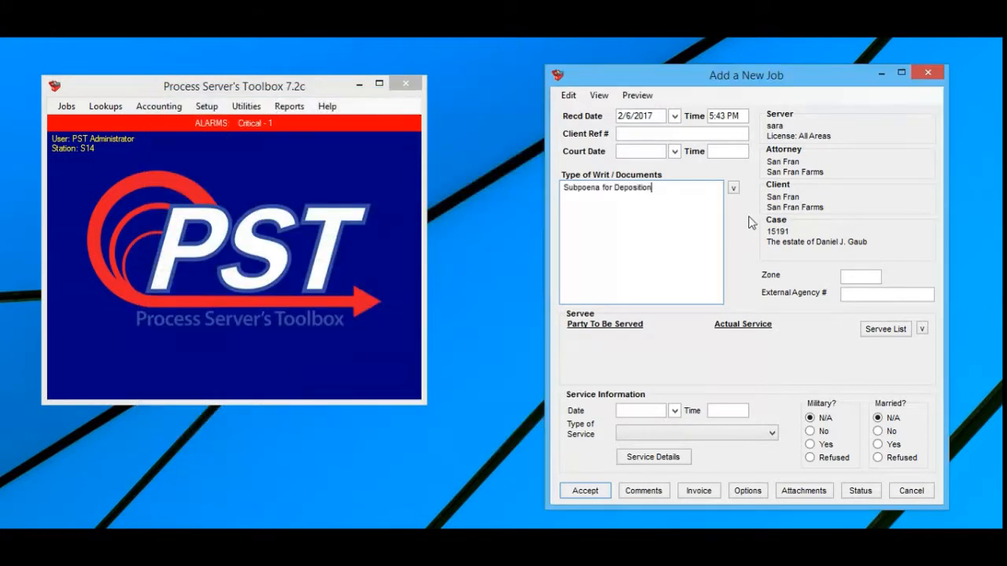
{"action": "left_click_drag", "start_coordinate": [661, 200], "coordinate": [567, 201]}
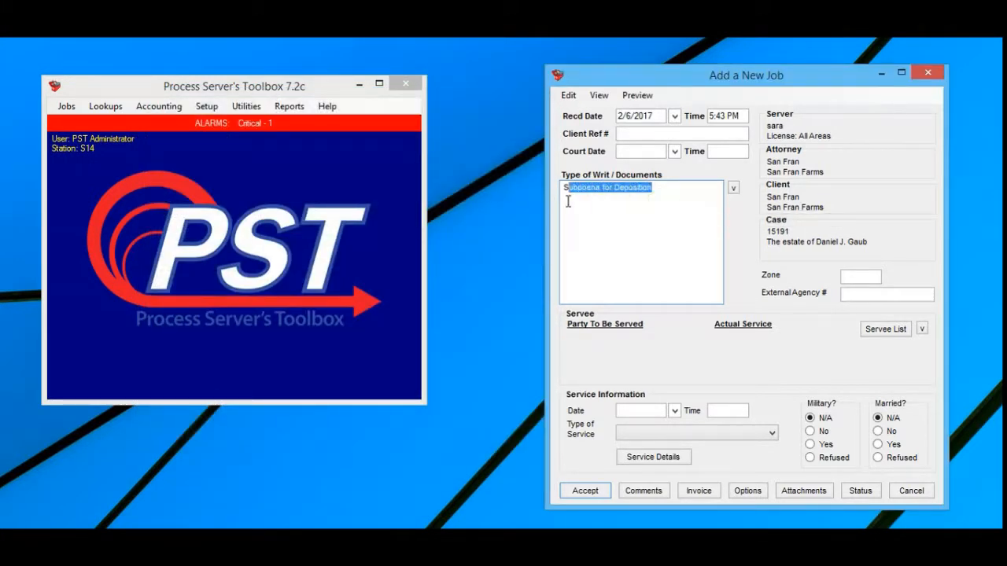
{"action": "left_click", "coordinate": [672, 204]}
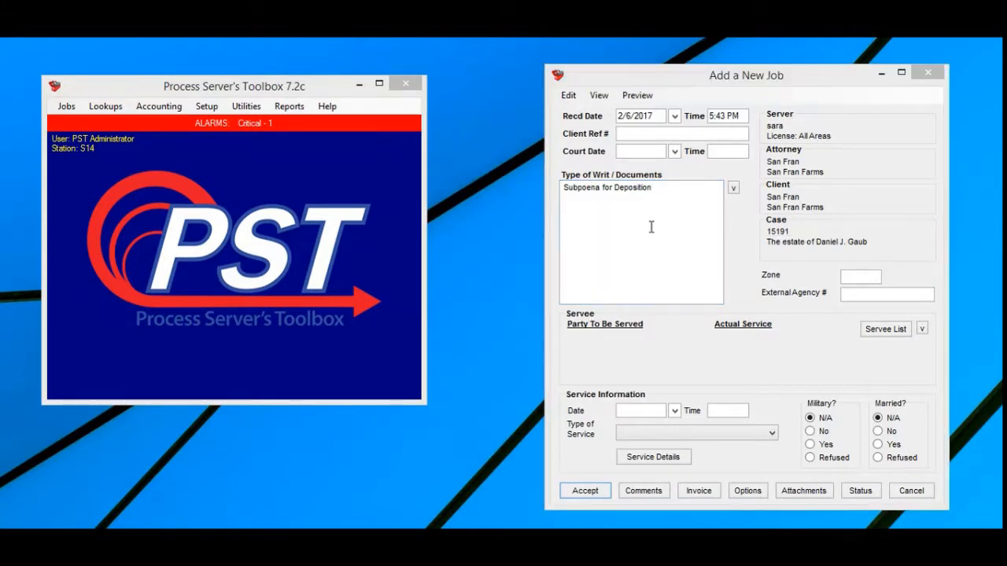
{"action": "left_click", "coordinate": [733, 190]}
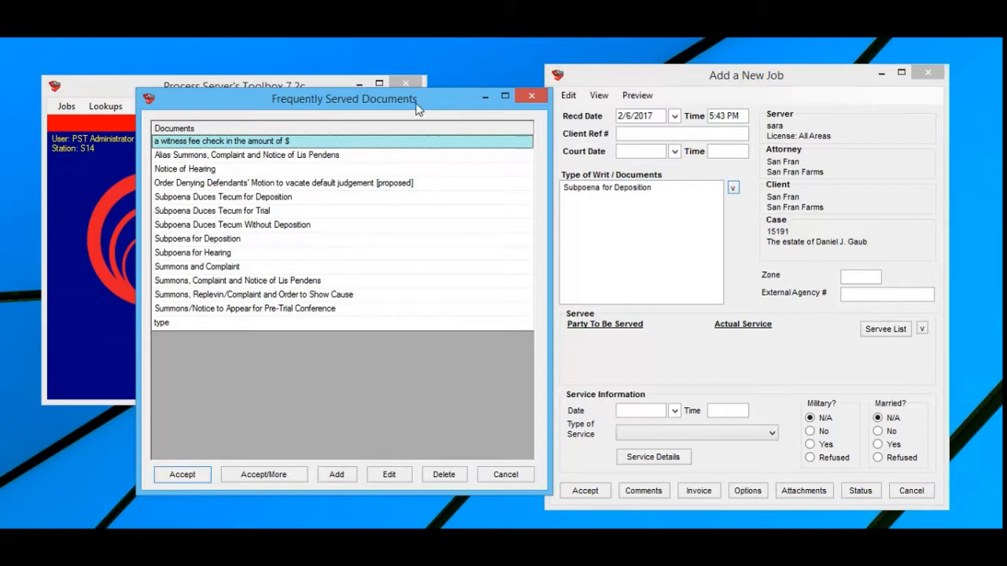
{"action": "left_click", "coordinate": [163, 325]}
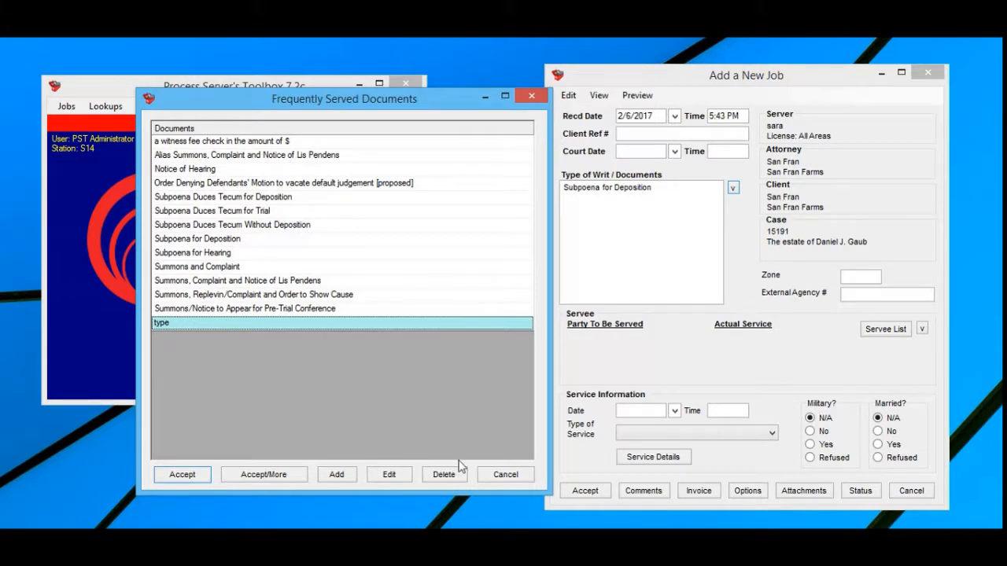
{"action": "left_click", "coordinate": [504, 475]}
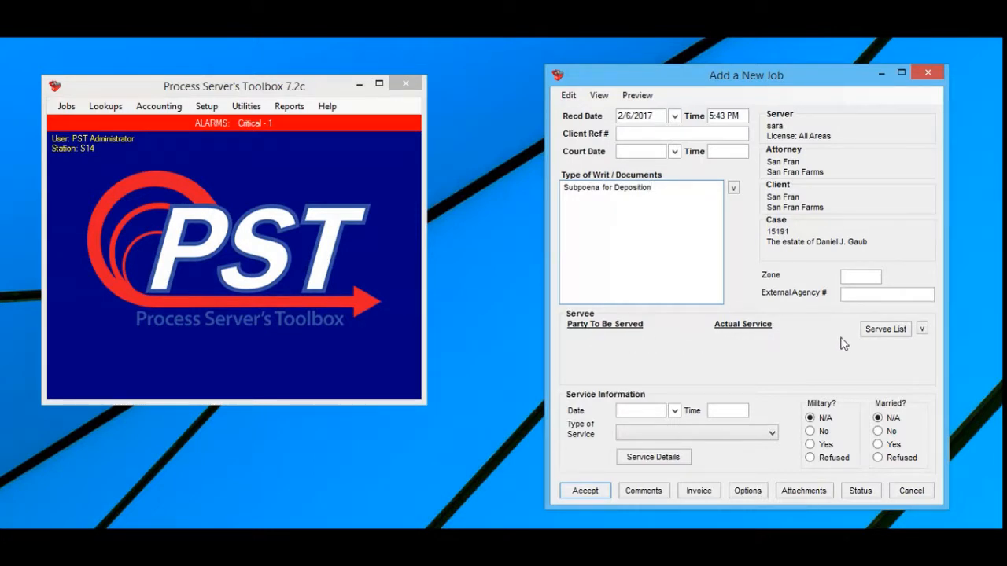
Add the party to be served as a Natural Person with first name, last name and full address, and save the new job.
{"action": "left_click", "coordinate": [885, 330]}
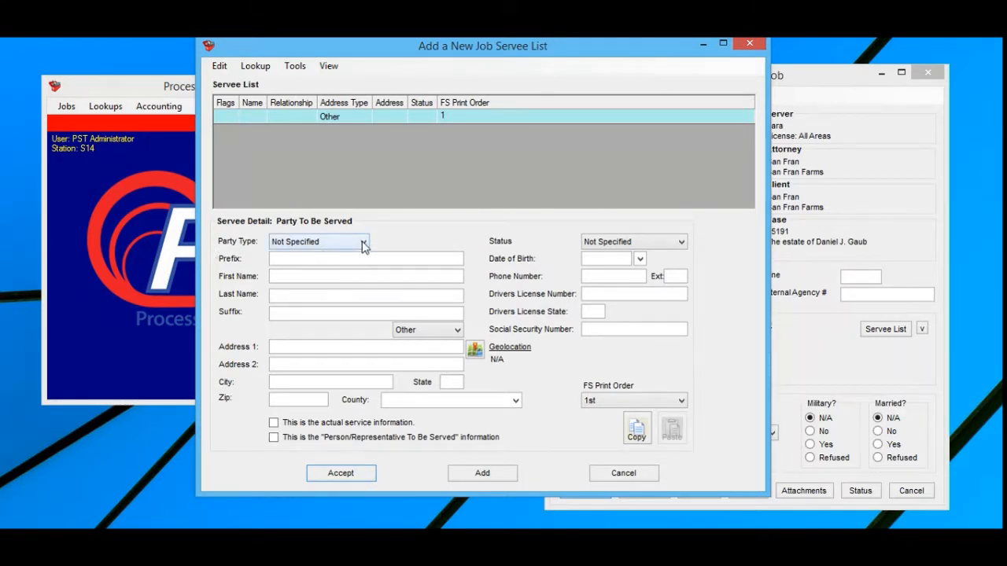
{"action": "left_click", "coordinate": [364, 243]}
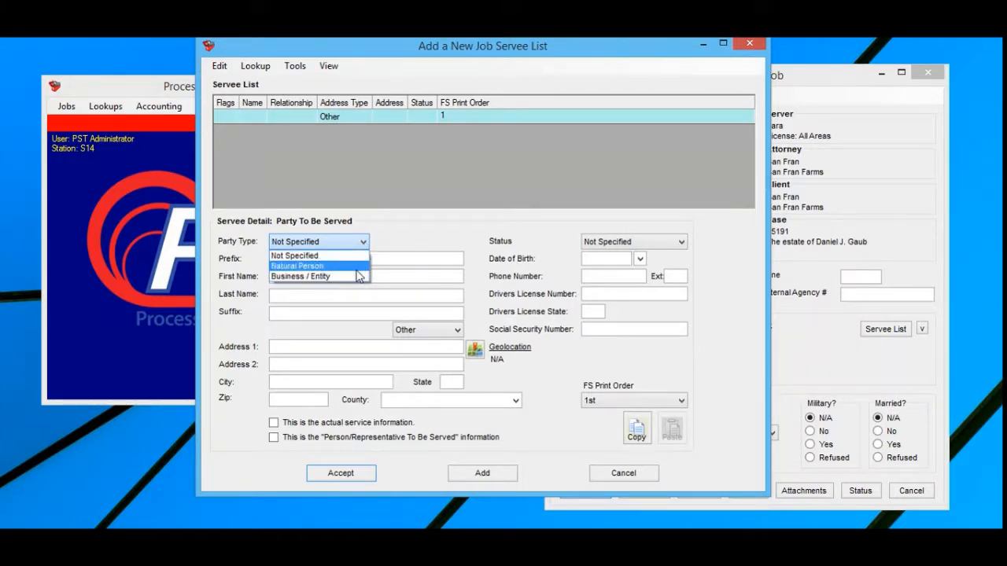
{"action": "left_click", "coordinate": [357, 267]}
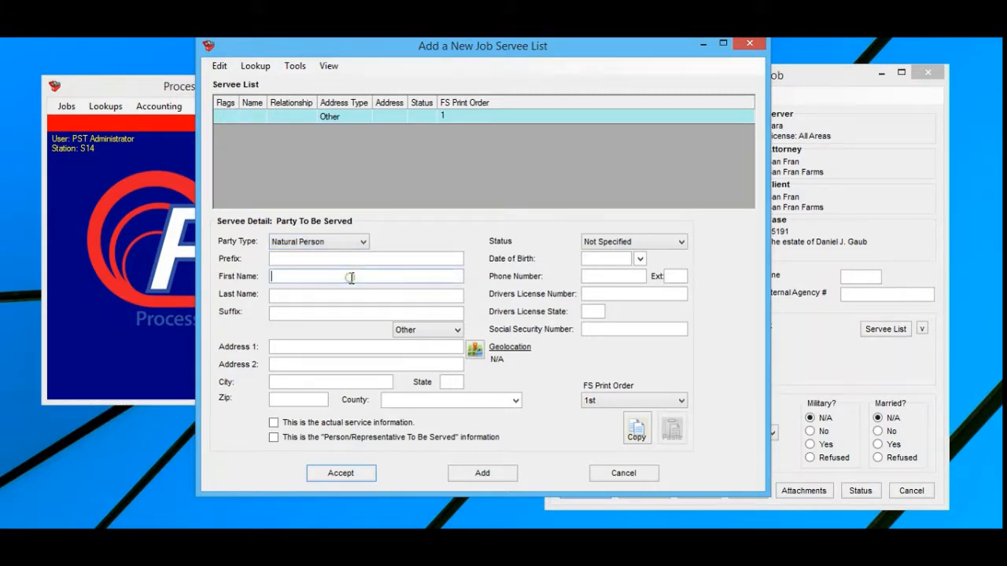
{"action": "left_click", "coordinate": [312, 279]}
{"action": "left_click", "coordinate": [305, 294]}
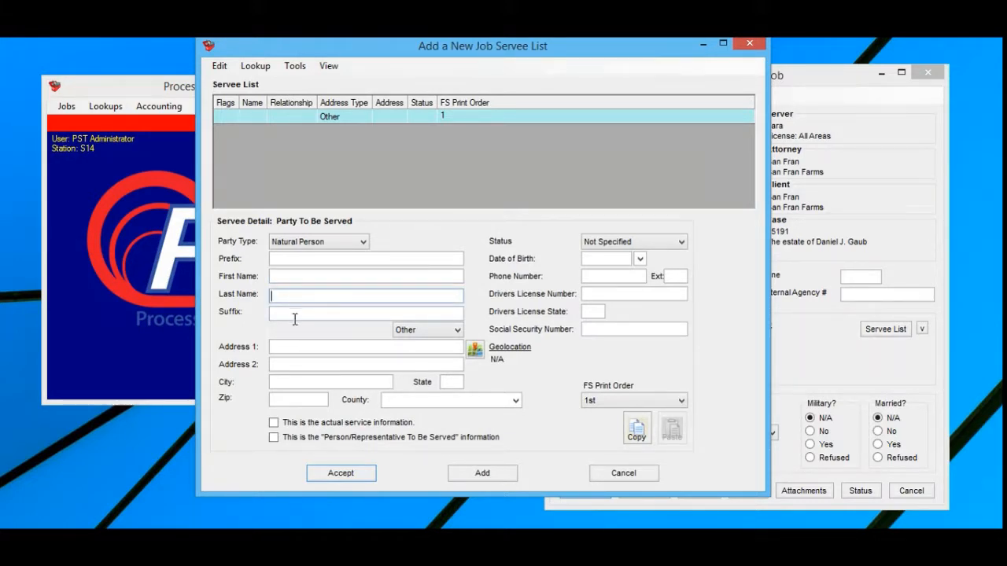
{"action": "left_click", "coordinate": [290, 347]}
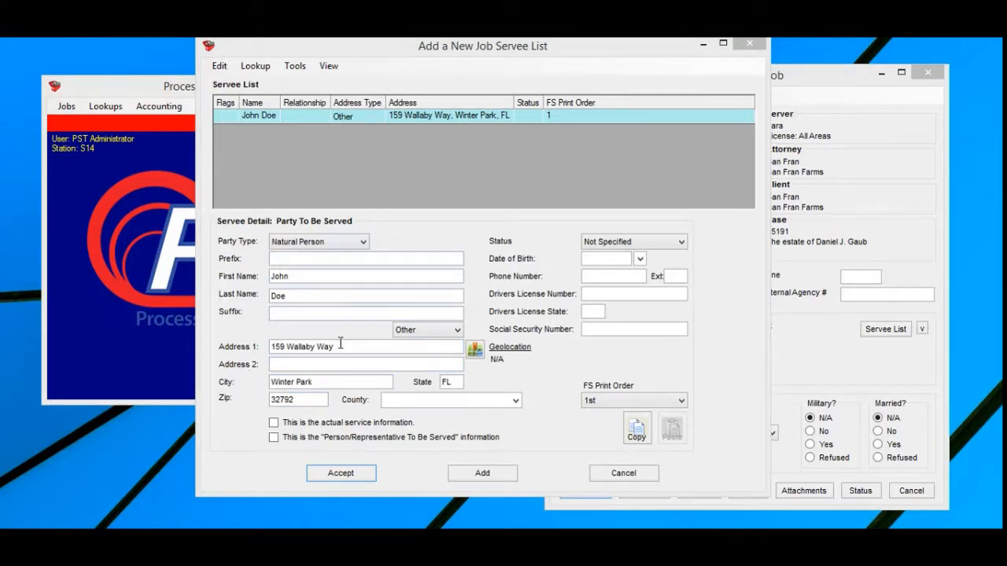
{"action": "left_click", "coordinate": [340, 473]}
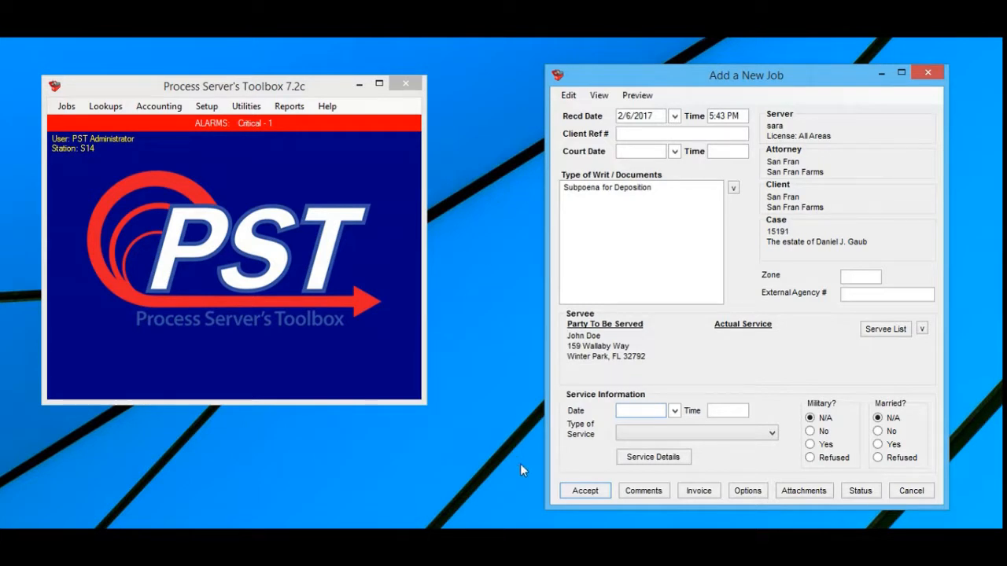
{"action": "left_click", "coordinate": [586, 491]}
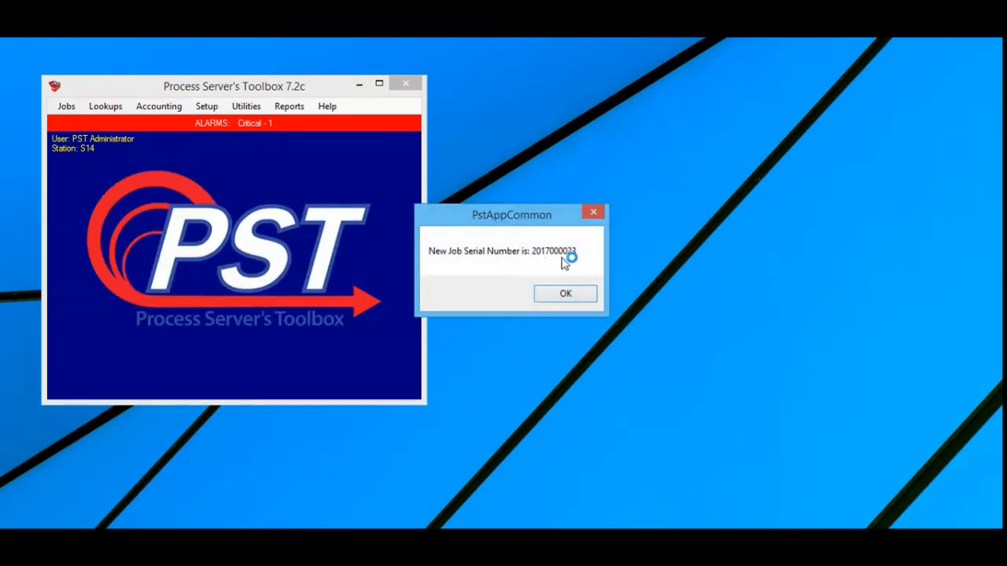
{"action": "left_click", "coordinate": [566, 294]}
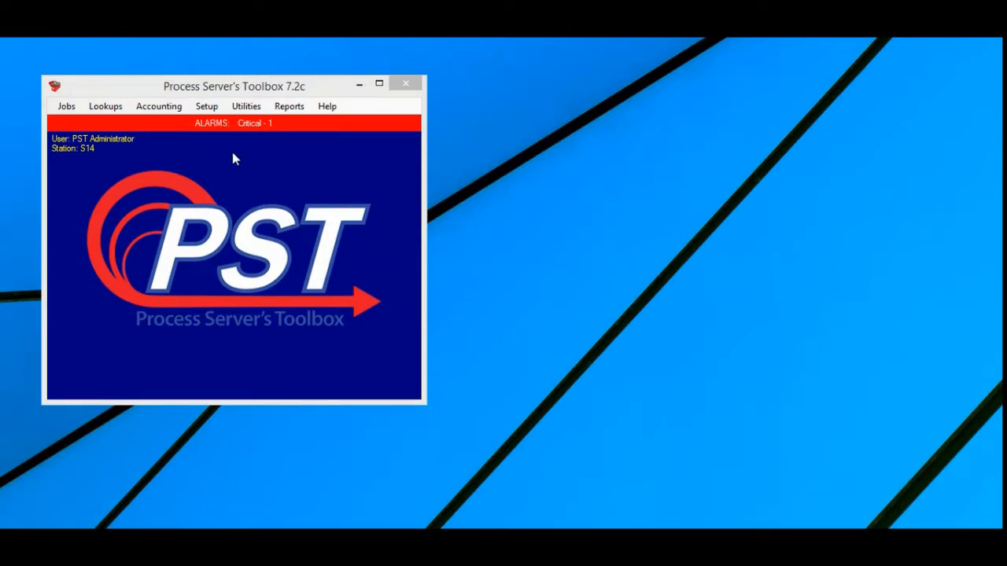
Review the miscellaneous option for queueing a hardcopy field sheet when a new job is logged in, without saving changes.
{"action": "left_click", "coordinate": [207, 106]}
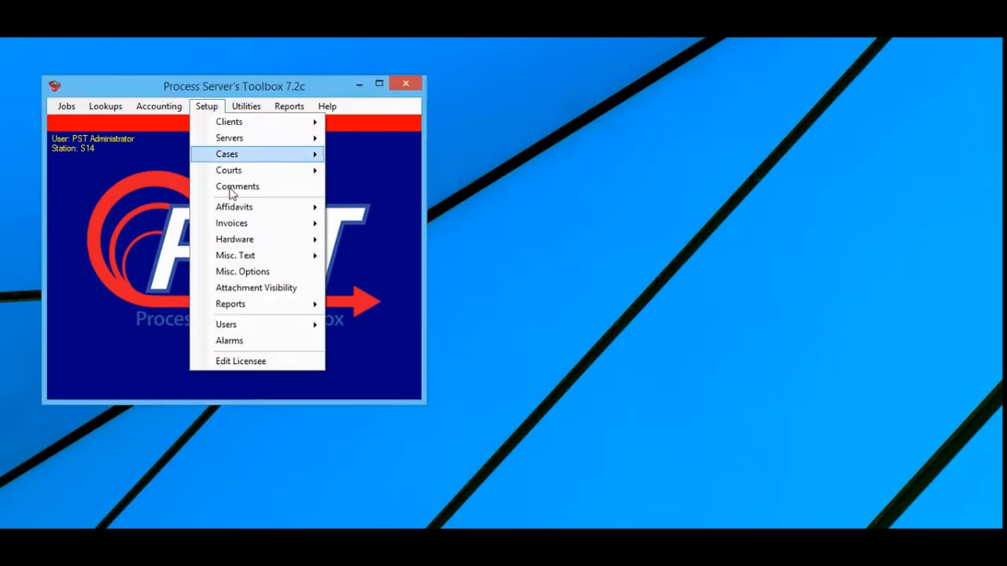
{"action": "left_click", "coordinate": [262, 277]}
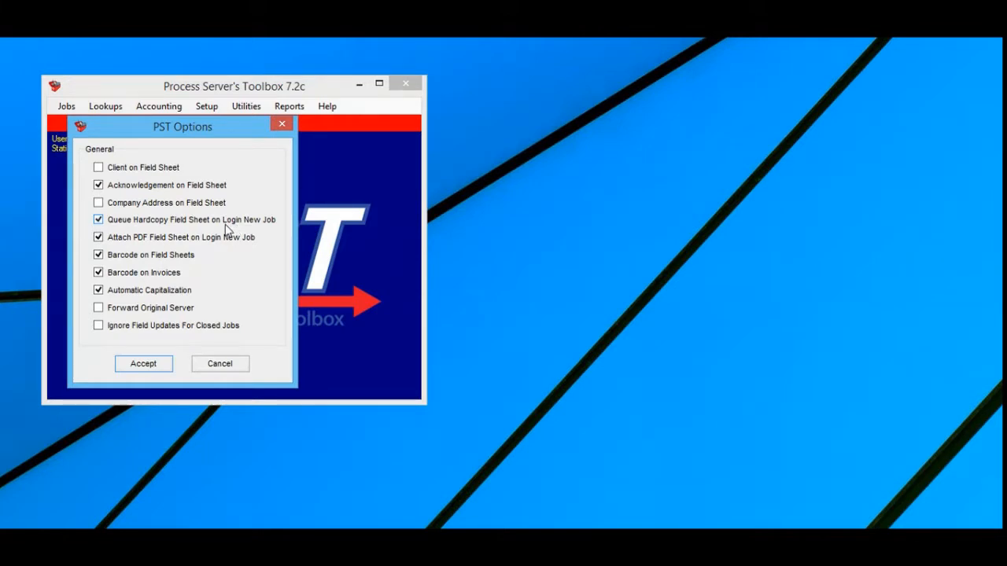
{"action": "left_click", "coordinate": [99, 221]}
{"action": "left_click", "coordinate": [202, 367]}
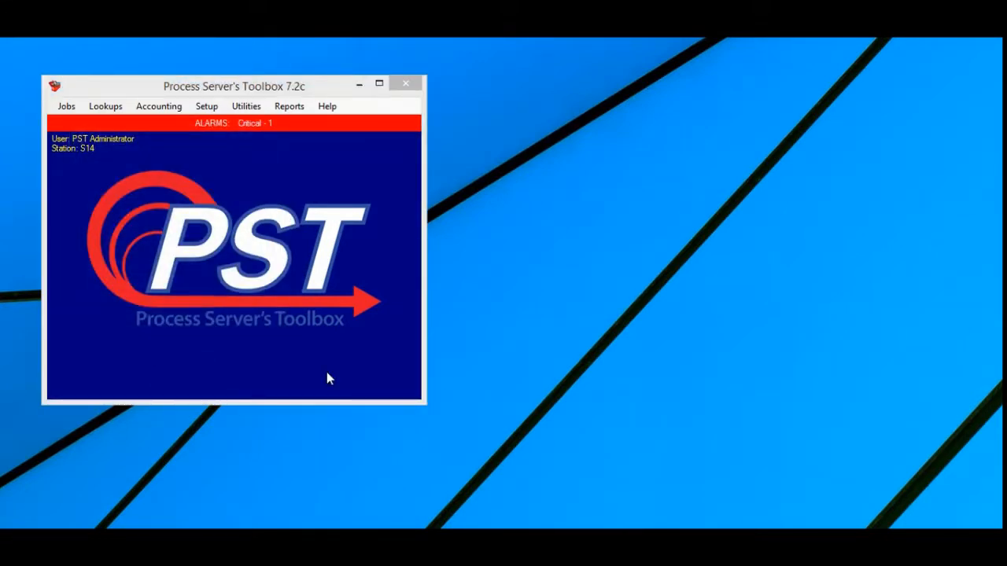
Process the current user's own print queue.
{"action": "left_click", "coordinate": [244, 107]}
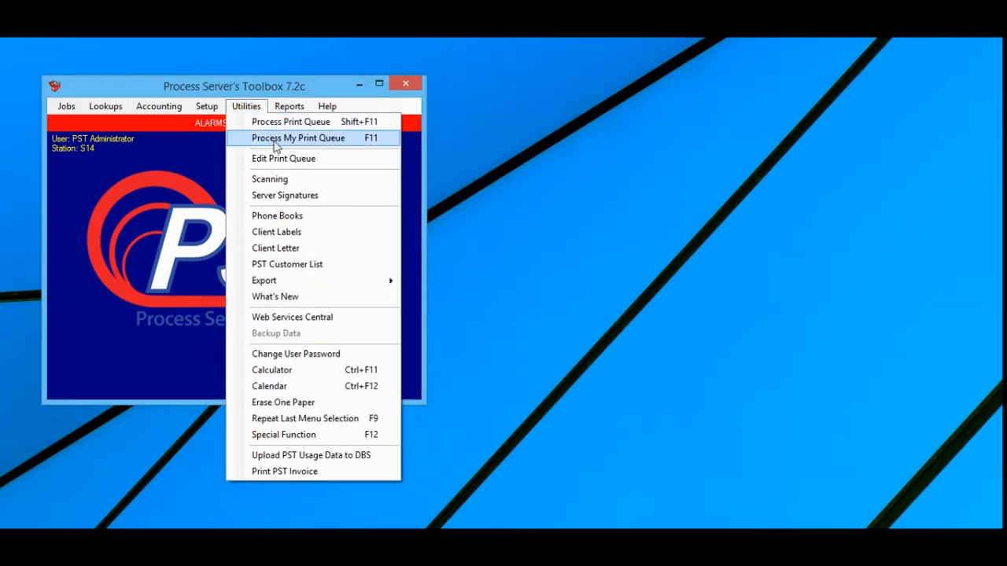
{"action": "left_click", "coordinate": [319, 140]}
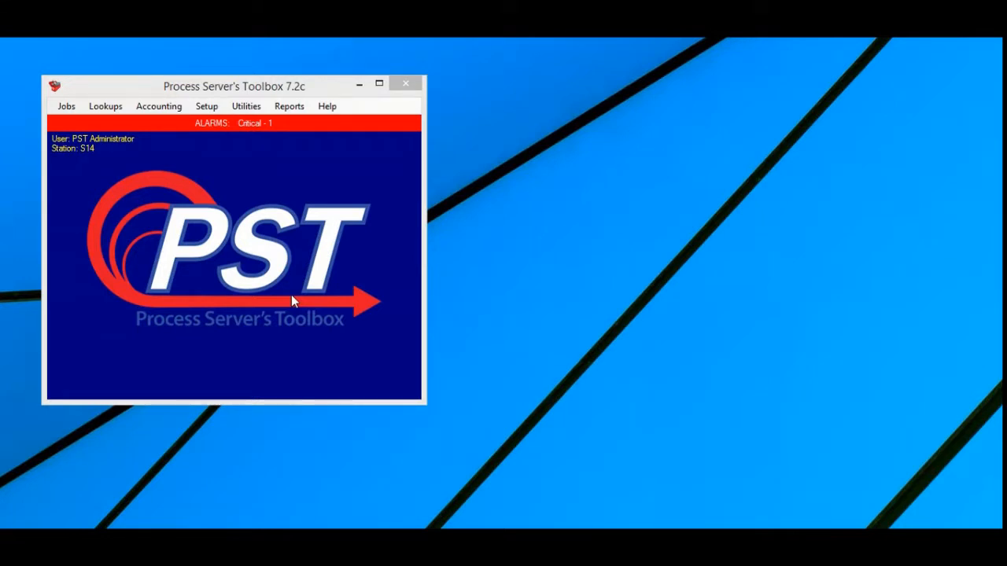
Open the newly created job for editing by its short job number 23.
{"action": "left_click", "coordinate": [69, 106]}
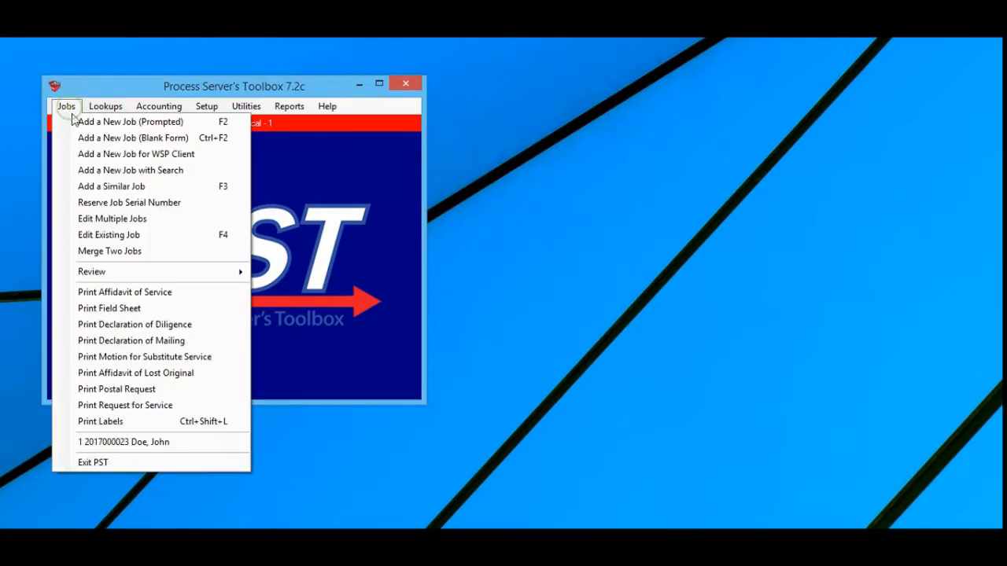
{"action": "left_click", "coordinate": [128, 236]}
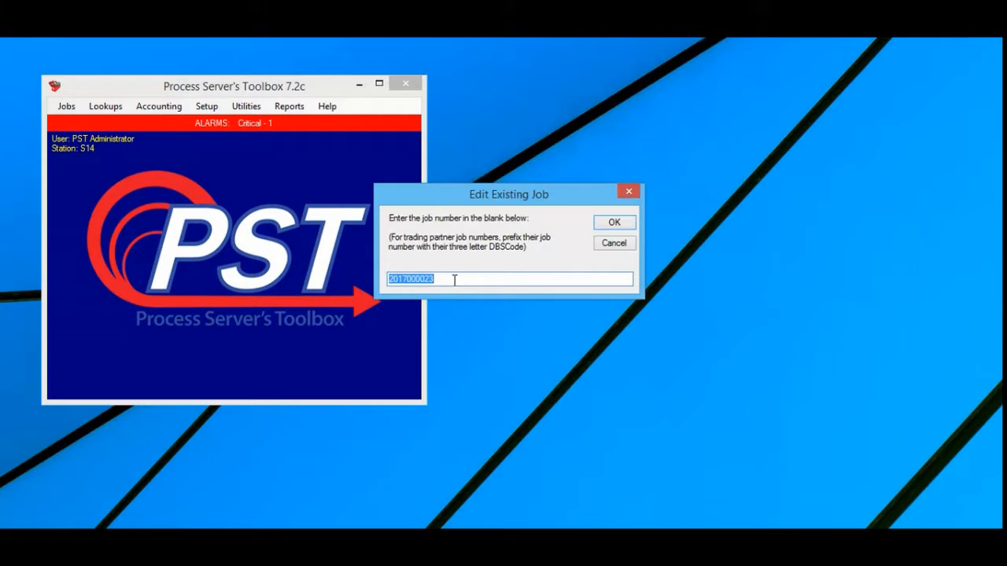
{"action": "type", "text": "1"}
{"action": "key", "text": "BackSpace"}
{"action": "type", "text": "23"}
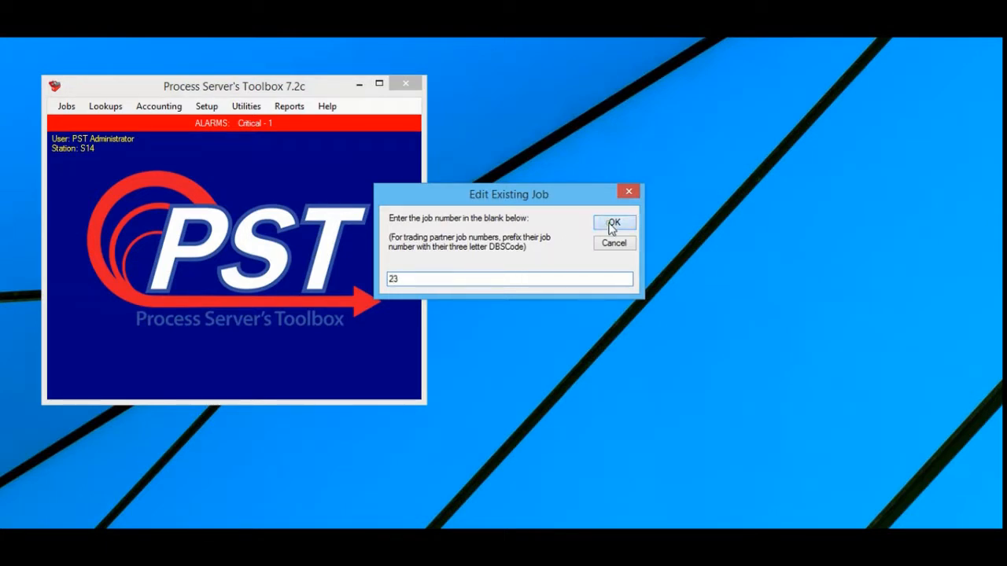
{"action": "left_click", "coordinate": [613, 224]}
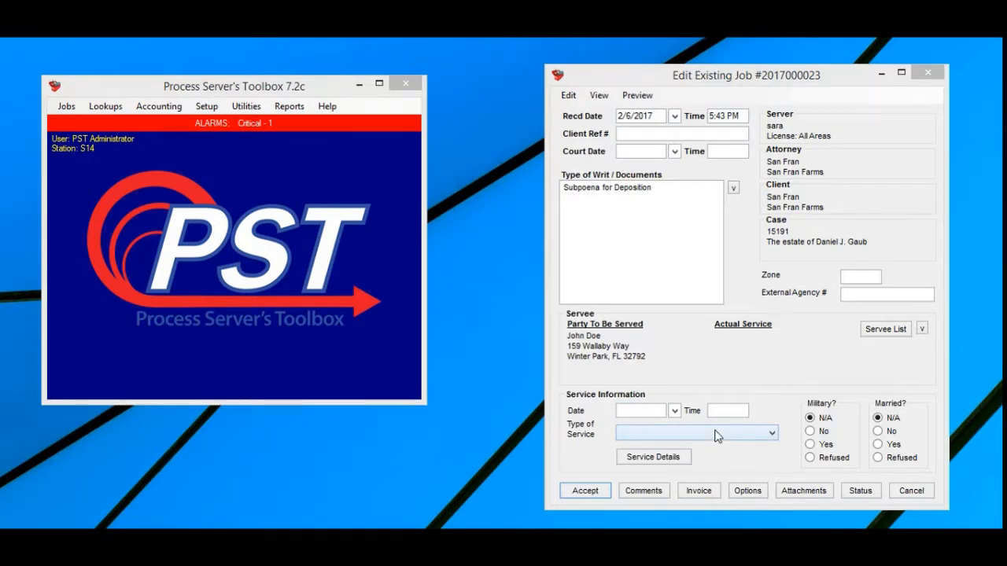
Add a second servee to the job's servee list by copying and pasting the existing party's details.
{"action": "left_click", "coordinate": [901, 334]}
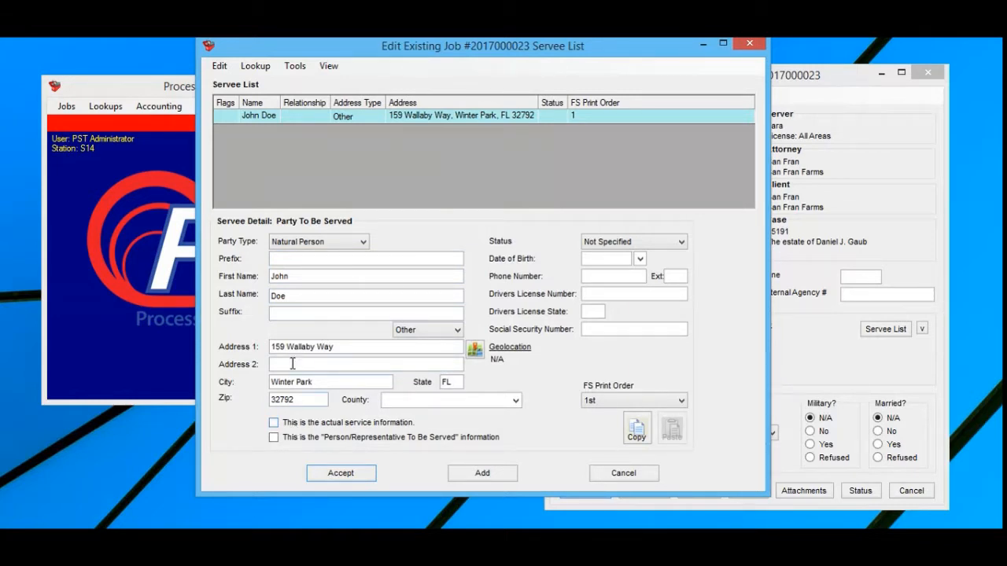
{"action": "left_click", "coordinate": [273, 423]}
{"action": "left_click", "coordinate": [316, 422]}
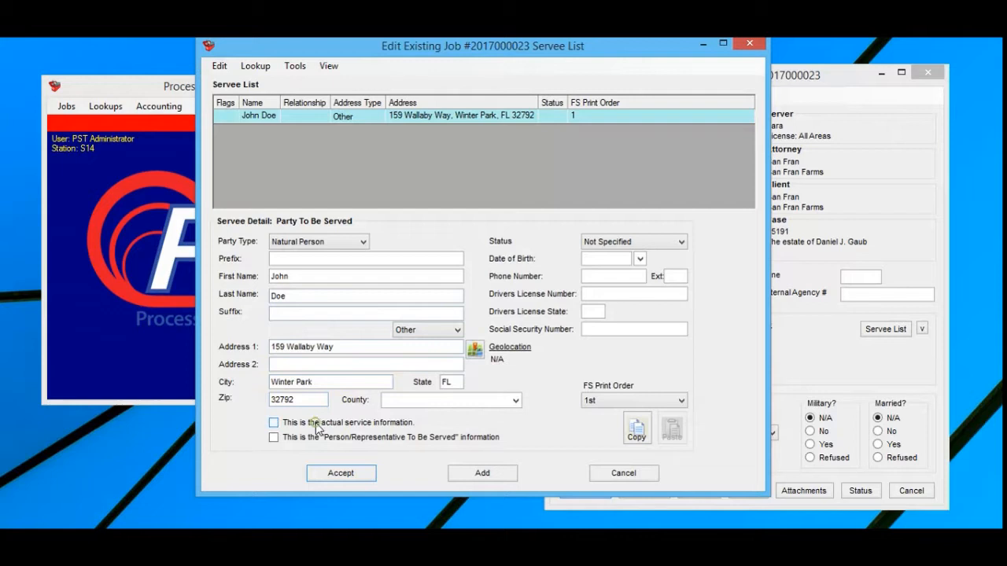
{"action": "left_click", "coordinate": [629, 429]}
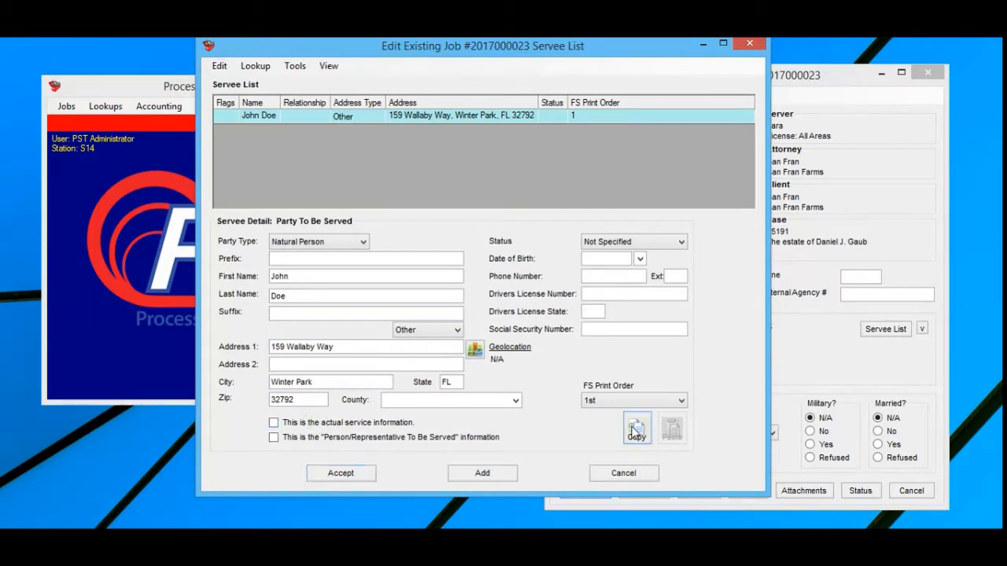
{"action": "left_click", "coordinate": [495, 476]}
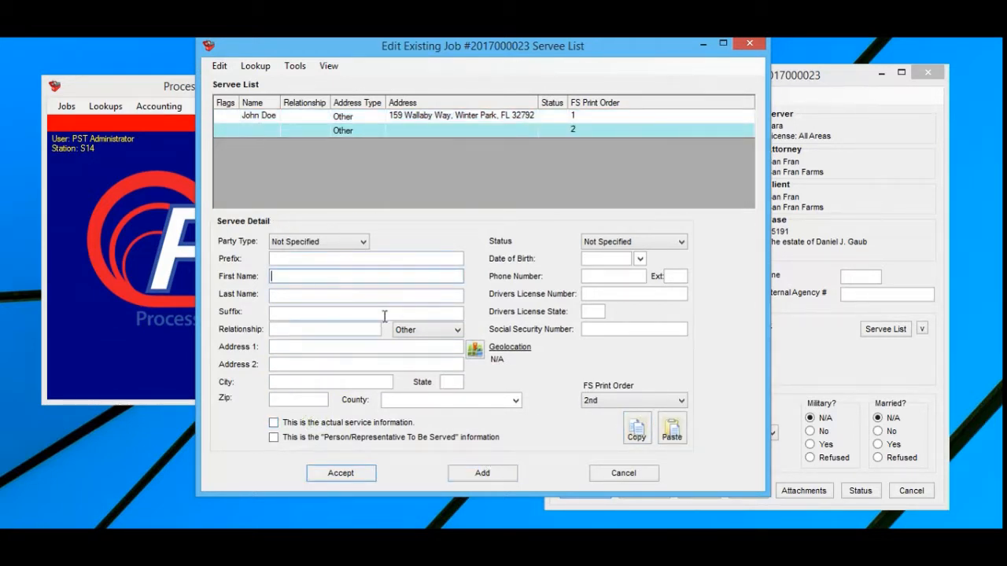
{"action": "left_click", "coordinate": [671, 429]}
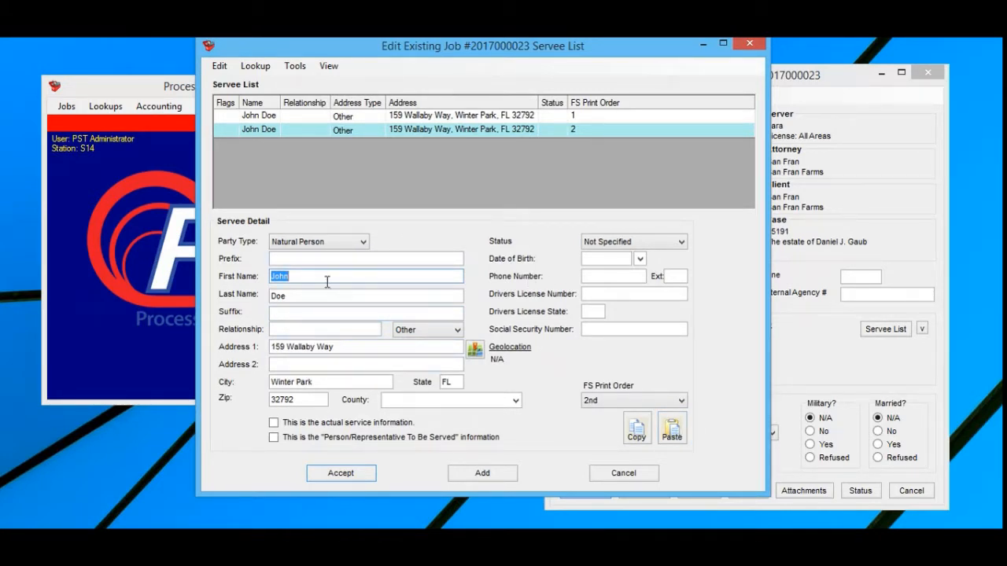
Change the second servee's first name, set the relationship to Spouse and the address type to Home.
{"action": "type", "text": "Jane"}
{"action": "left_click", "coordinate": [310, 328]}
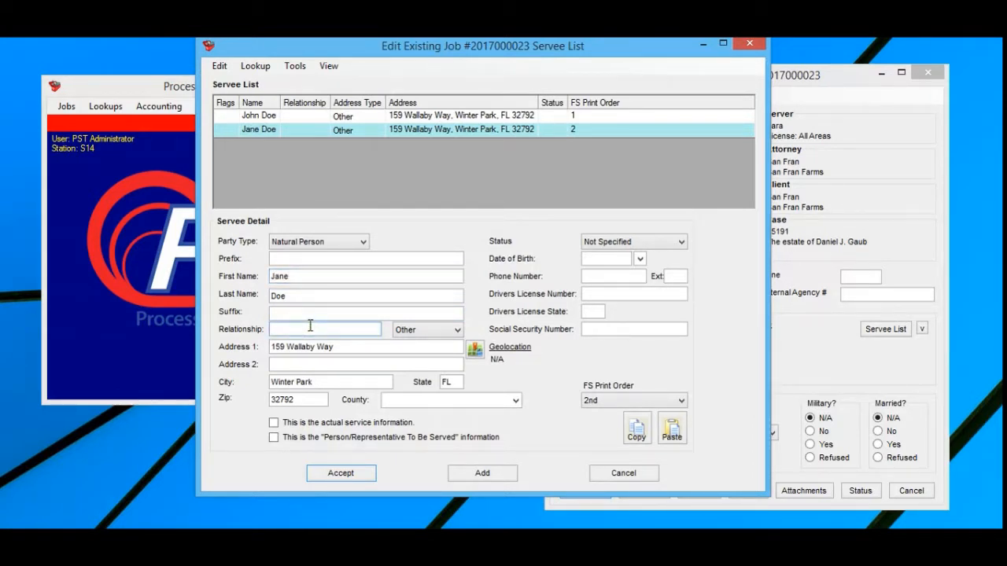
{"action": "type", "text": "Spouse"}
{"action": "left_click", "coordinate": [400, 331]}
{"action": "left_click", "coordinate": [411, 358]}
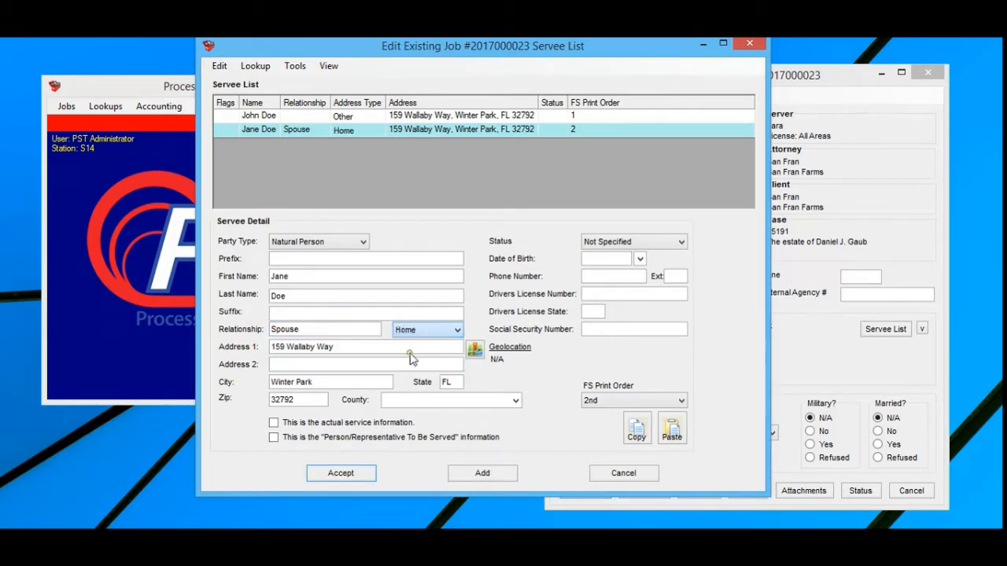
{"action": "left_click", "coordinate": [410, 359]}
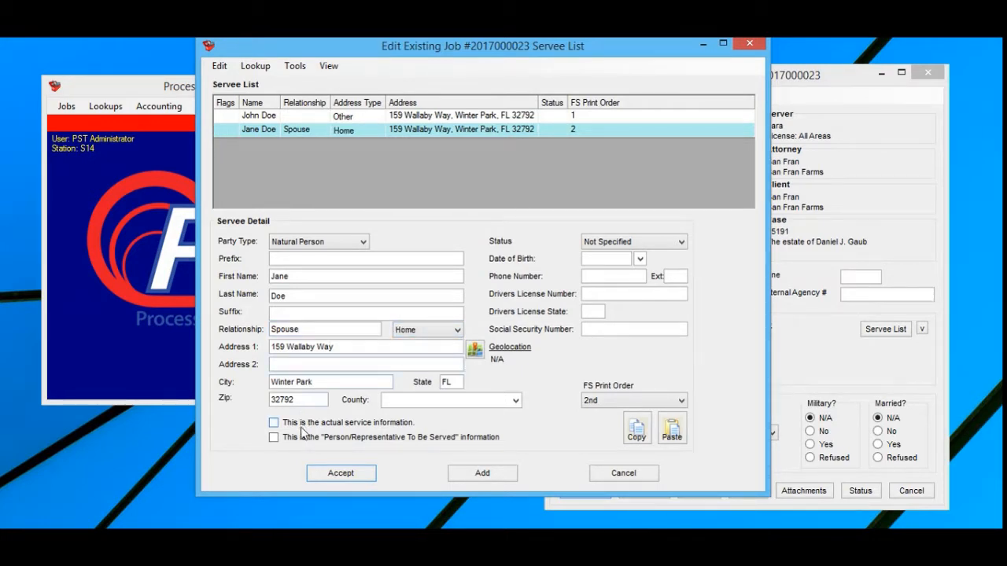
Mark the original party to be served as the actual service information and accept the servee list.
{"action": "left_click", "coordinate": [301, 426]}
{"action": "left_click", "coordinate": [275, 423]}
{"action": "left_click", "coordinate": [262, 118]}
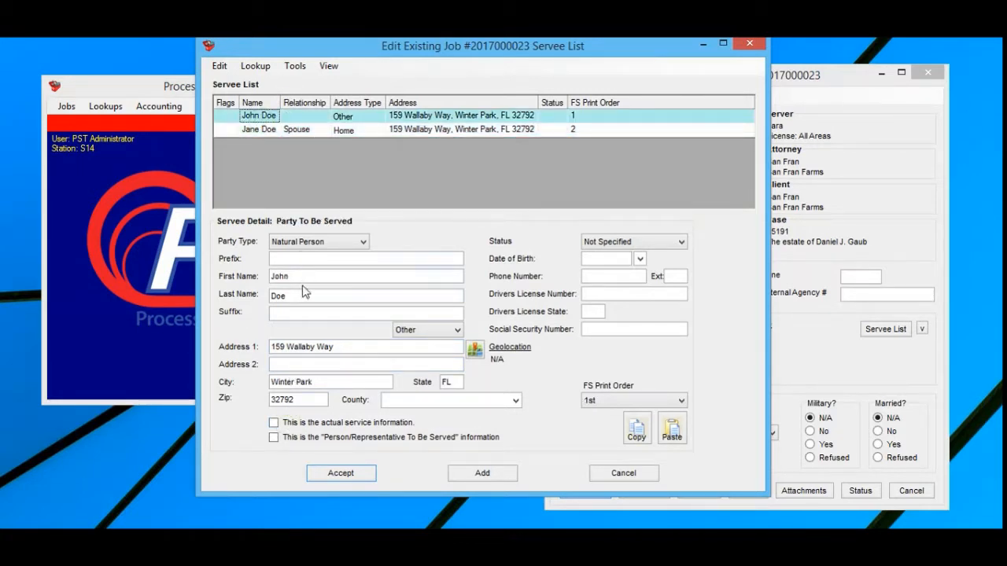
{"action": "left_click", "coordinate": [283, 423]}
{"action": "left_click", "coordinate": [340, 472]}
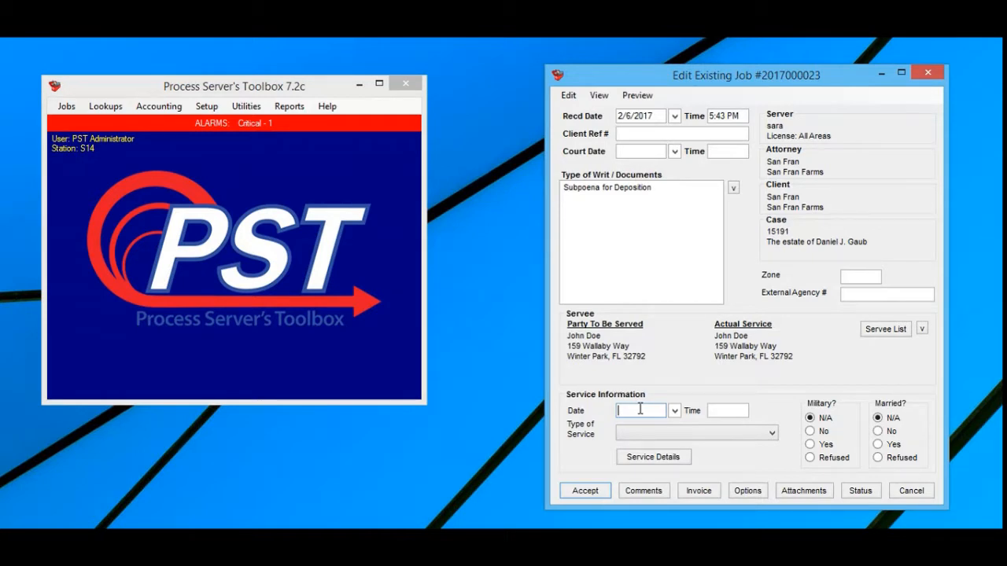
Set the service date to 2/15/2017 and the service time to 3:51 PM.
{"action": "type", "text": "2/17/2017"}
{"action": "key", "text": "Tab"}
{"action": "type", "text": "3:52 PM"}
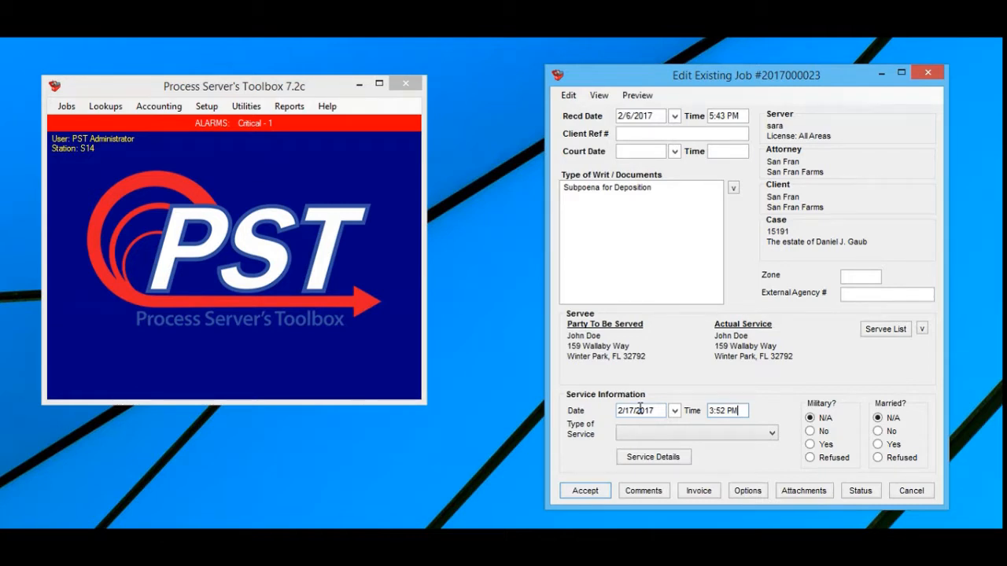
{"action": "key", "text": "Down"}
{"action": "key", "text": "Down"}
{"action": "key", "text": "Down"}
{"action": "key", "text": "Up"}
{"action": "left_click", "coordinate": [658, 409]}
{"action": "key", "text": "Down"}
{"action": "key", "text": "Down"}
Set the type of service to INDIVIDUAL/PERSONAL.
{"action": "left_click", "coordinate": [747, 435]}
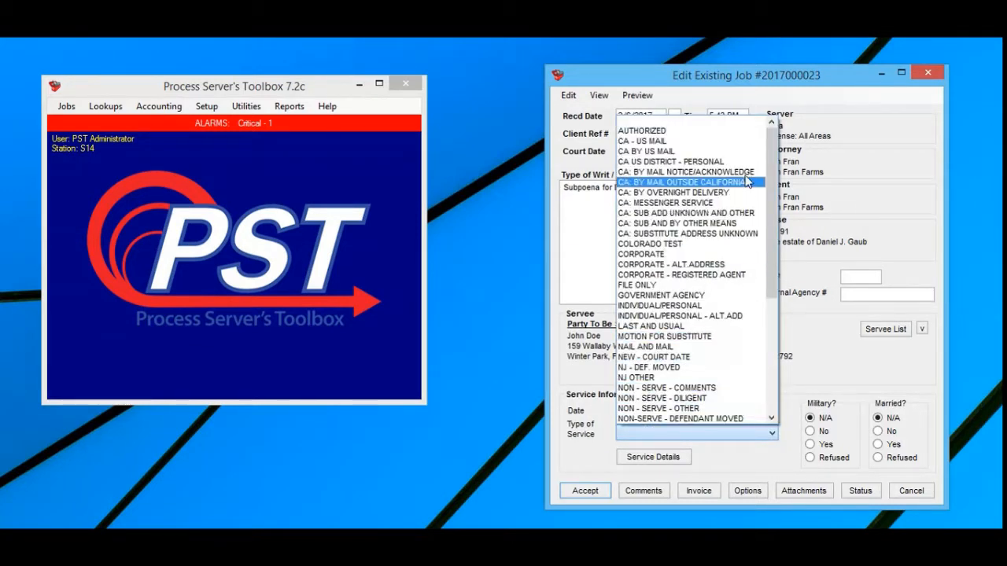
{"action": "left_click_drag", "start_coordinate": [778, 209], "coordinate": [737, 214]}
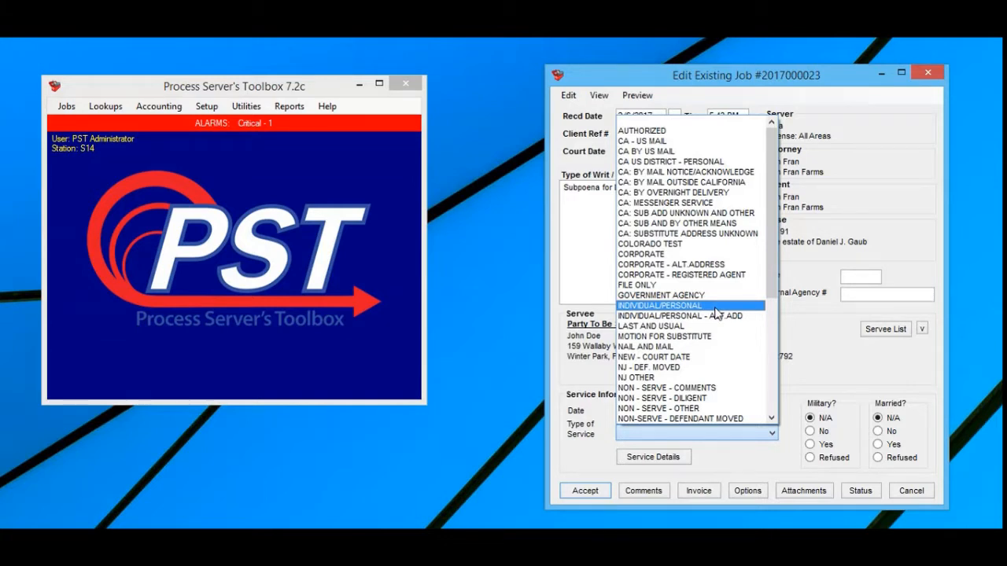
{"action": "left_click", "coordinate": [716, 307]}
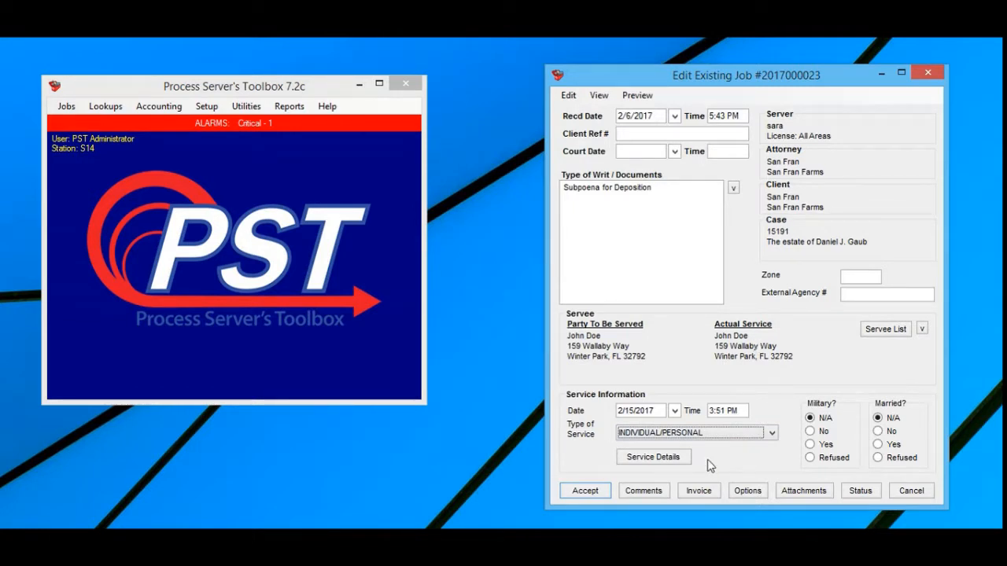
Complete the job's invoice with a quantity of 1 for Additional Addresses, and save the job.
{"action": "left_click", "coordinate": [596, 492]}
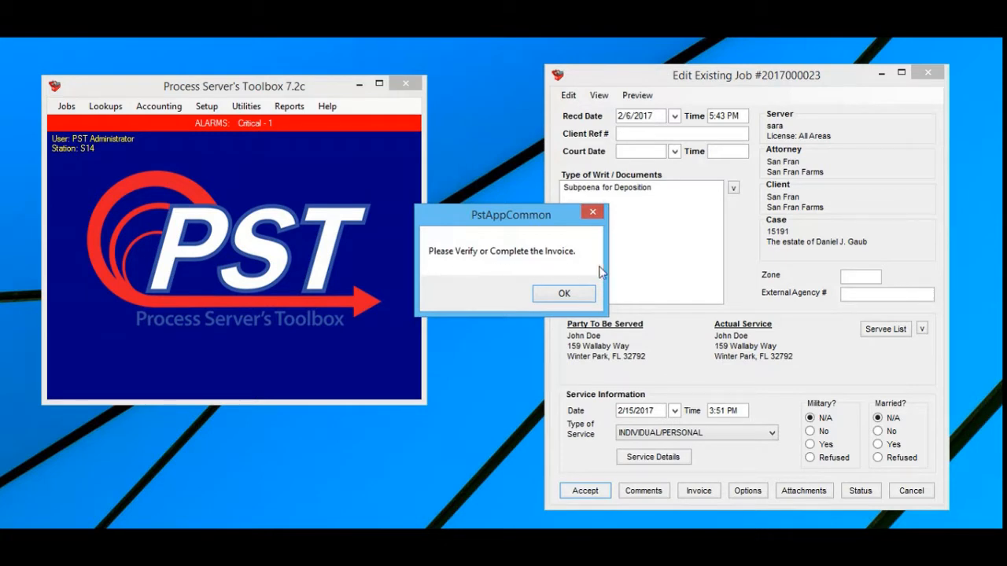
{"action": "left_click", "coordinate": [564, 294]}
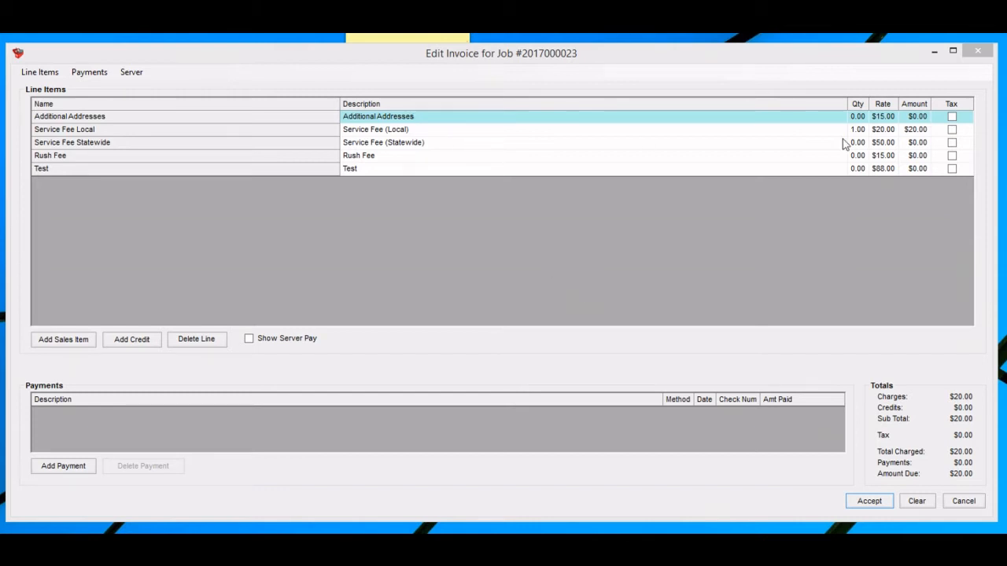
{"action": "left_click", "coordinate": [857, 118]}
{"action": "type", "text": "1"}
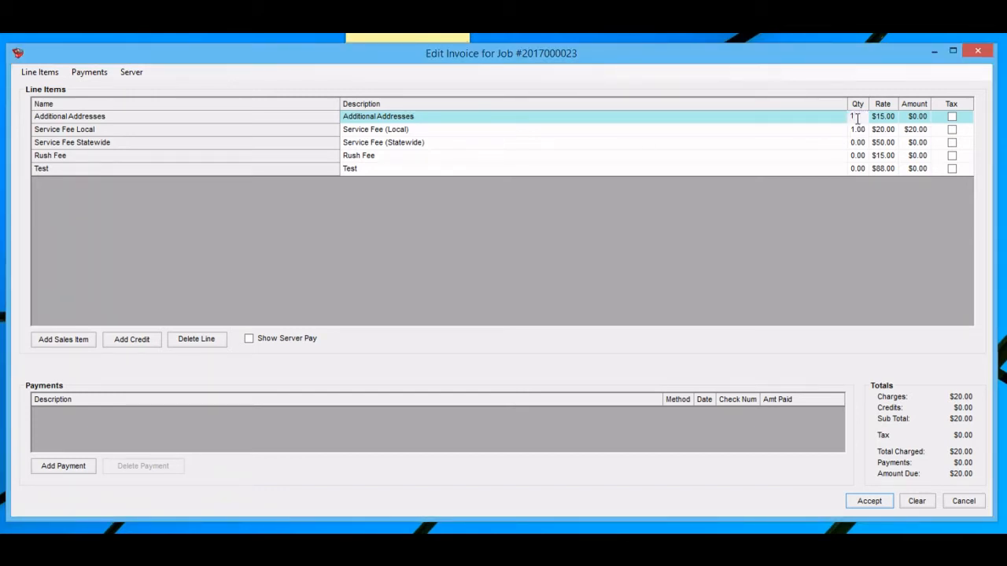
{"action": "left_click", "coordinate": [848, 230]}
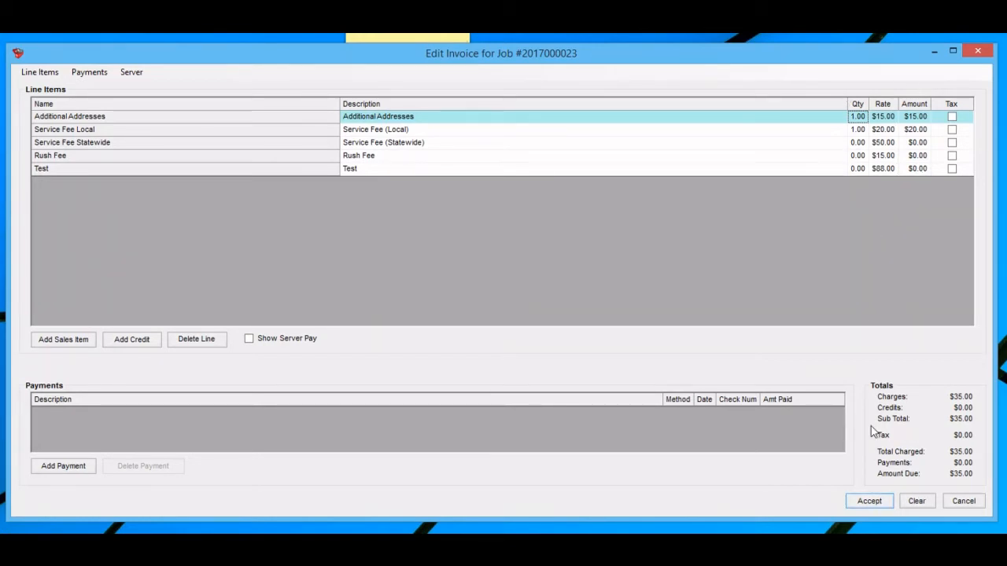
{"action": "left_click", "coordinate": [878, 502]}
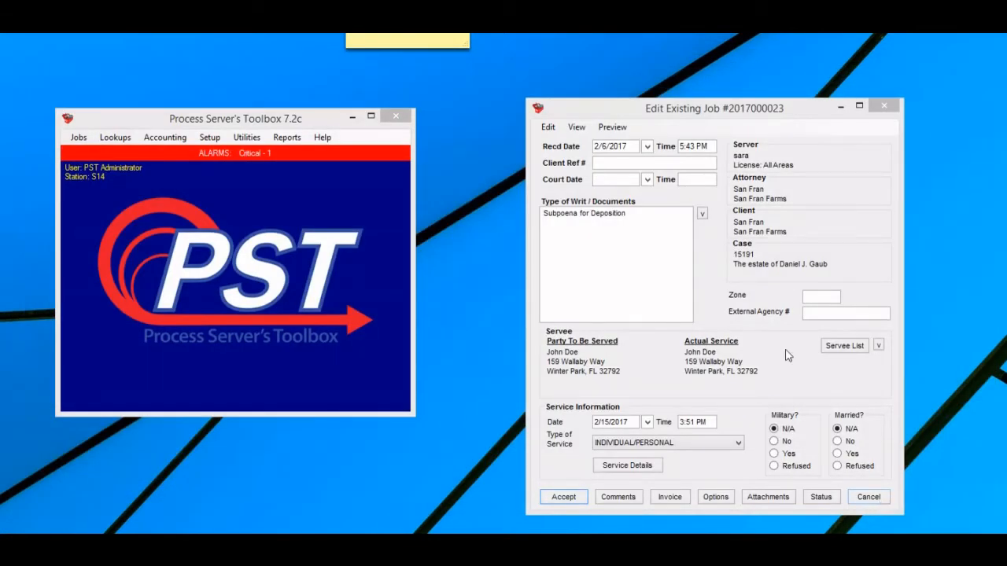
{"action": "left_click", "coordinate": [563, 498]}
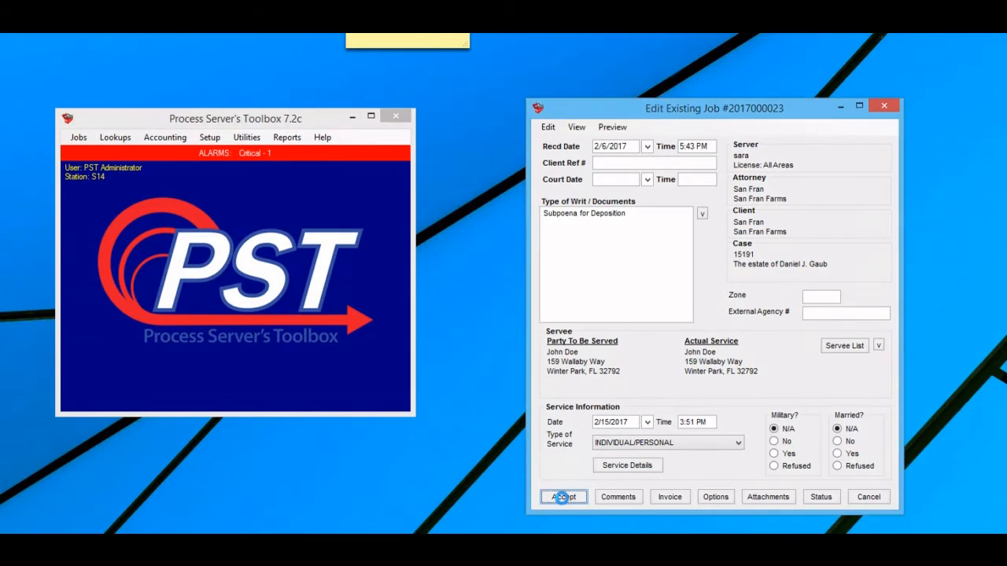
Attach PDFs of the Affidavit of Service and Invoice to the job, and process the current user's own print queue.
{"action": "left_click_drag", "start_coordinate": [694, 379], "coordinate": [530, 237]}
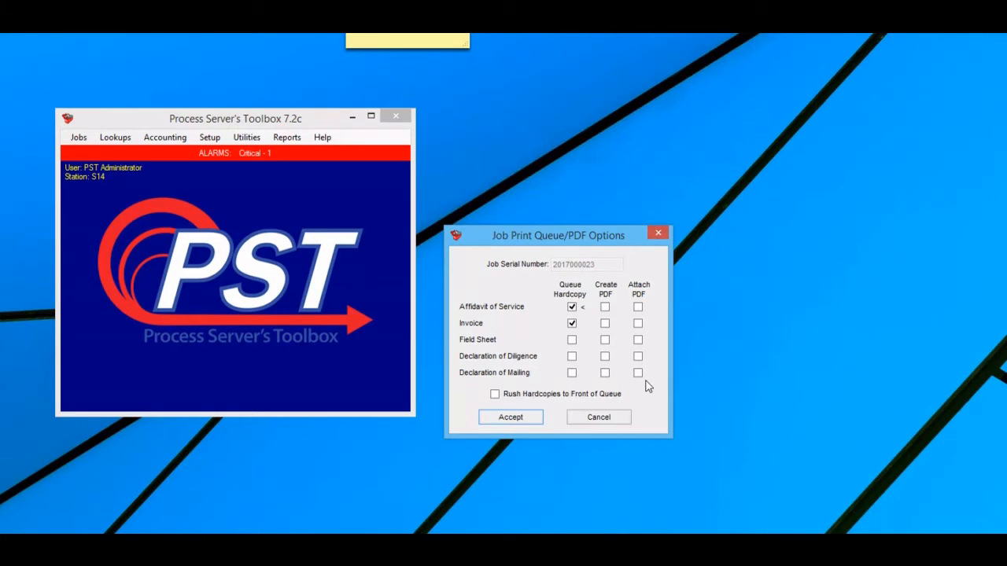
{"action": "left_click", "coordinate": [637, 307]}
{"action": "left_click", "coordinate": [638, 324]}
{"action": "left_click", "coordinate": [524, 419]}
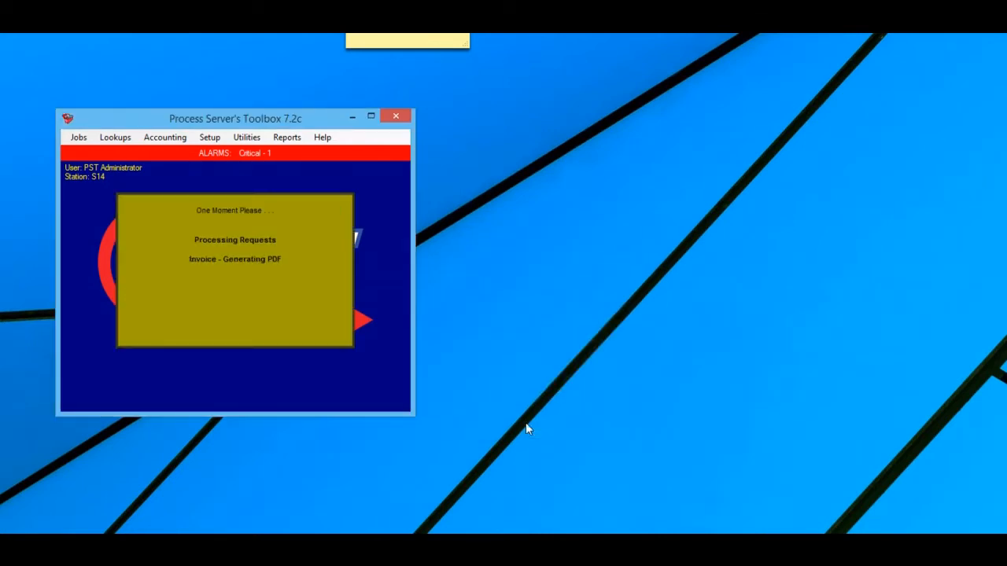
{"action": "left_click", "coordinate": [246, 137]}
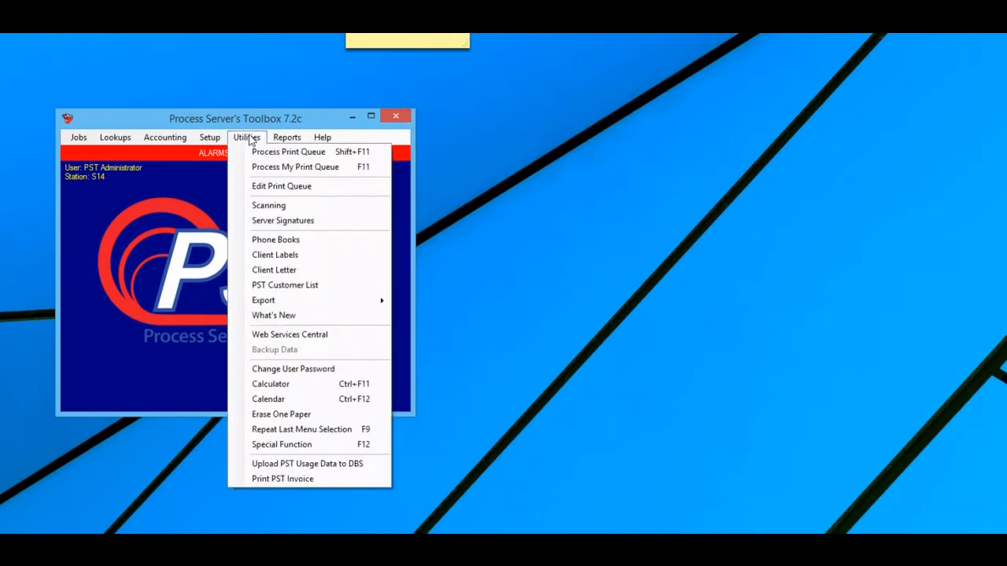
{"action": "left_click", "coordinate": [290, 169]}
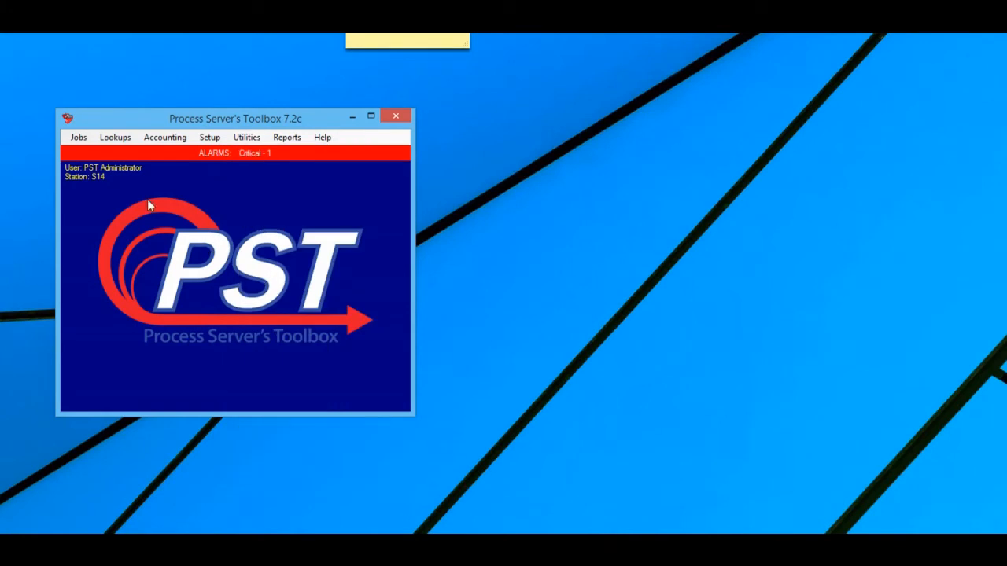
Reopen the same job to examine its invoice and affidavit attachments, and close it without changes.
{"action": "left_click", "coordinate": [79, 138]}
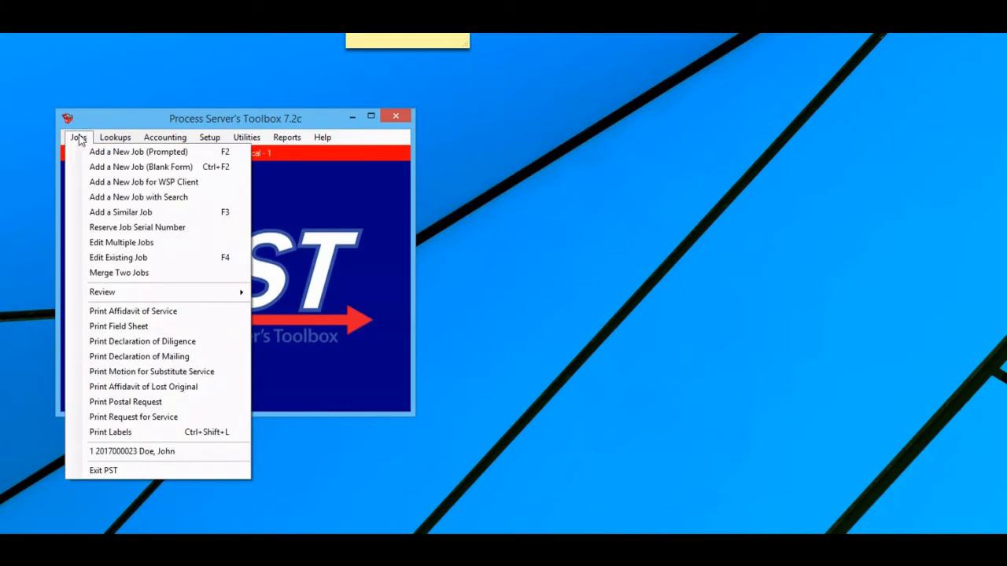
{"action": "left_click", "coordinate": [150, 258]}
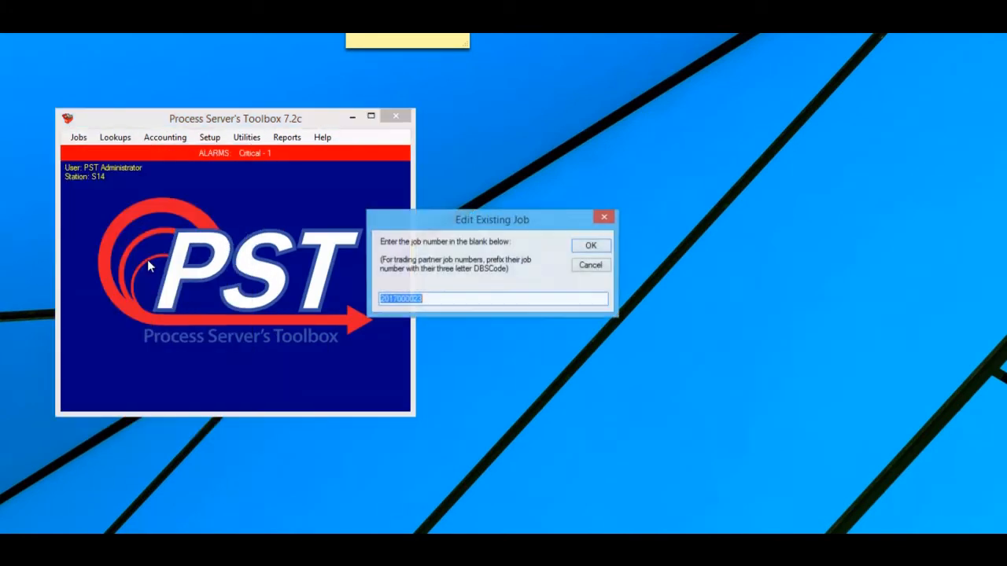
{"action": "left_click", "coordinate": [590, 248]}
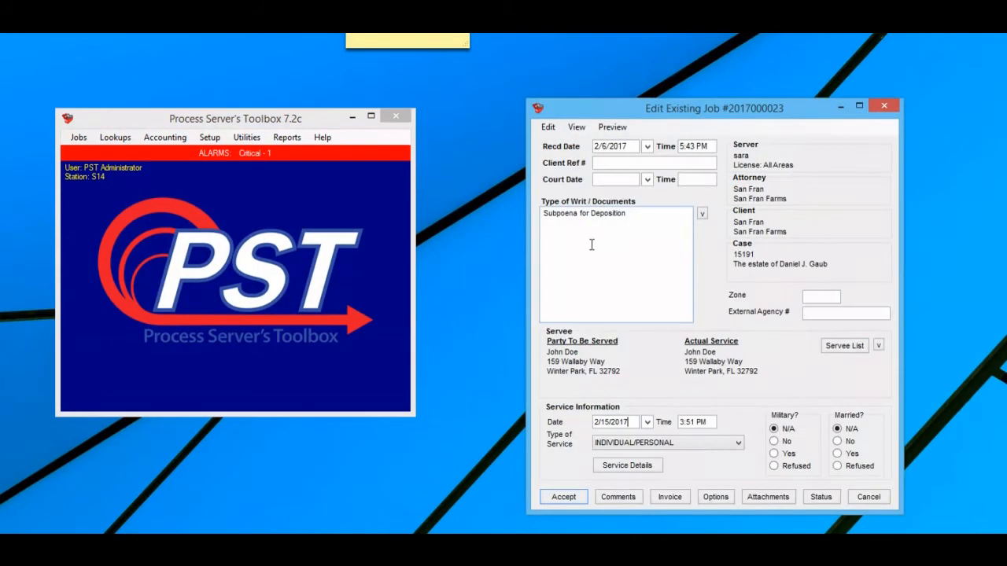
{"action": "left_click", "coordinate": [769, 497]}
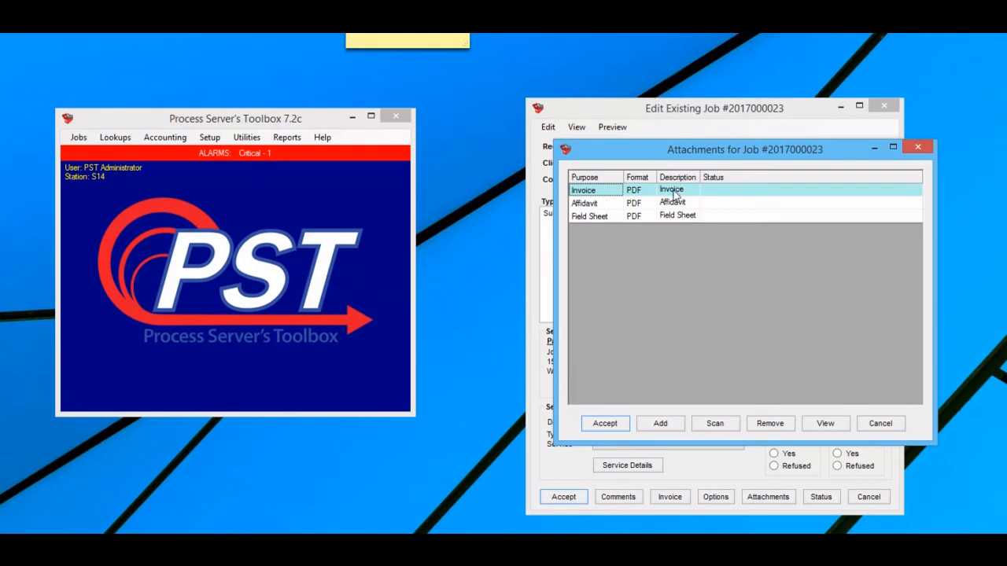
{"action": "left_click", "coordinate": [681, 206]}
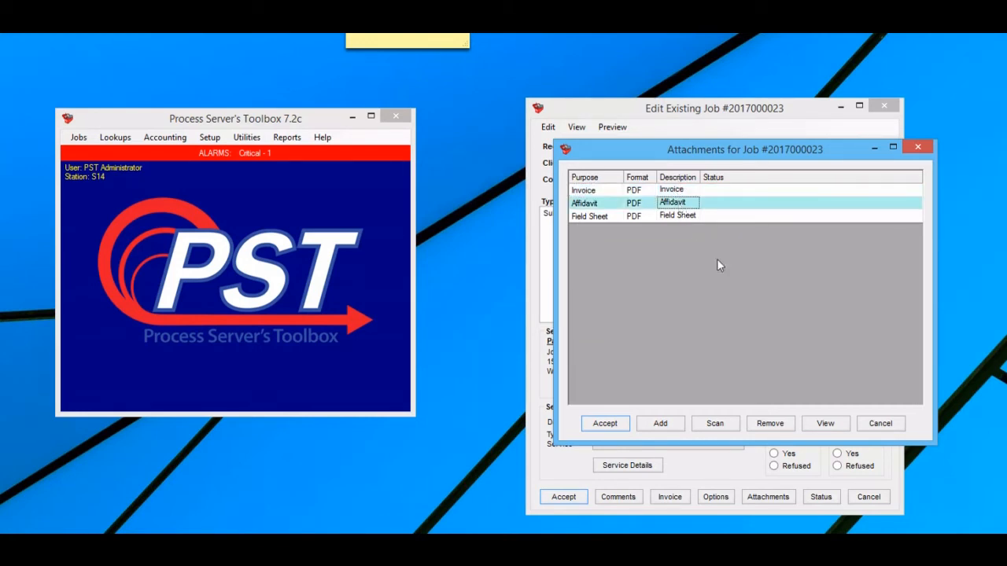
{"action": "left_click", "coordinate": [677, 193]}
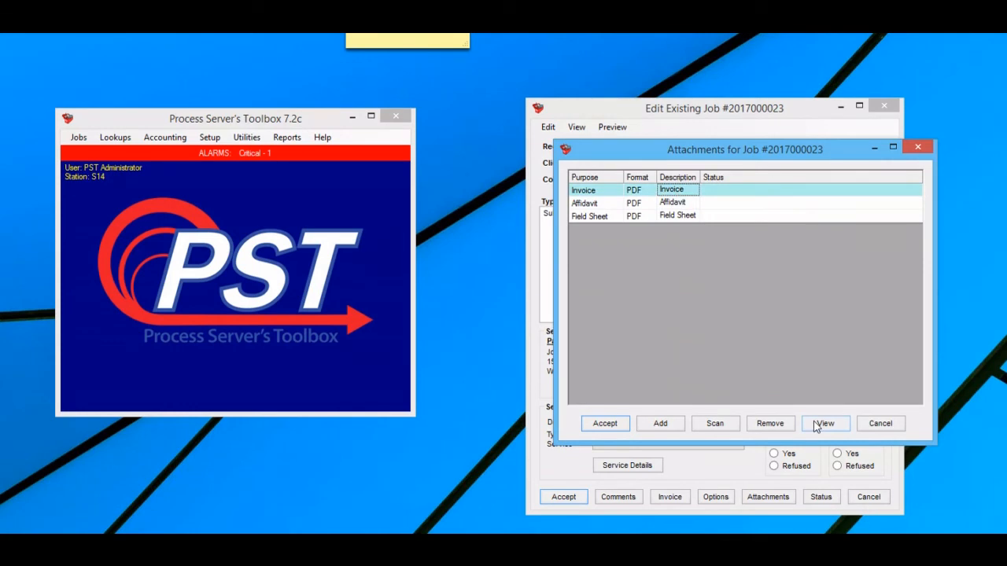
{"action": "left_click", "coordinate": [876, 428]}
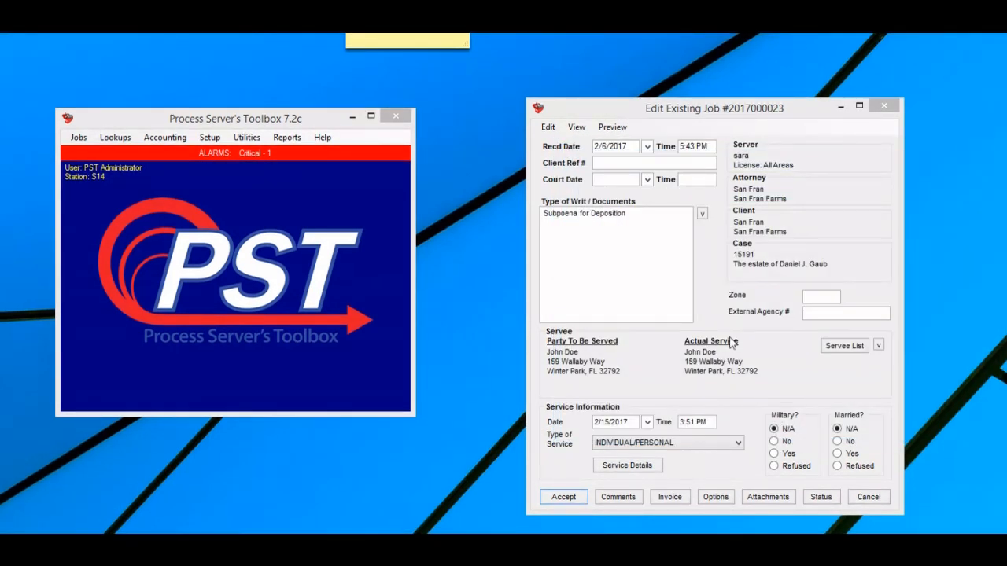
{"action": "left_click", "coordinate": [869, 498]}
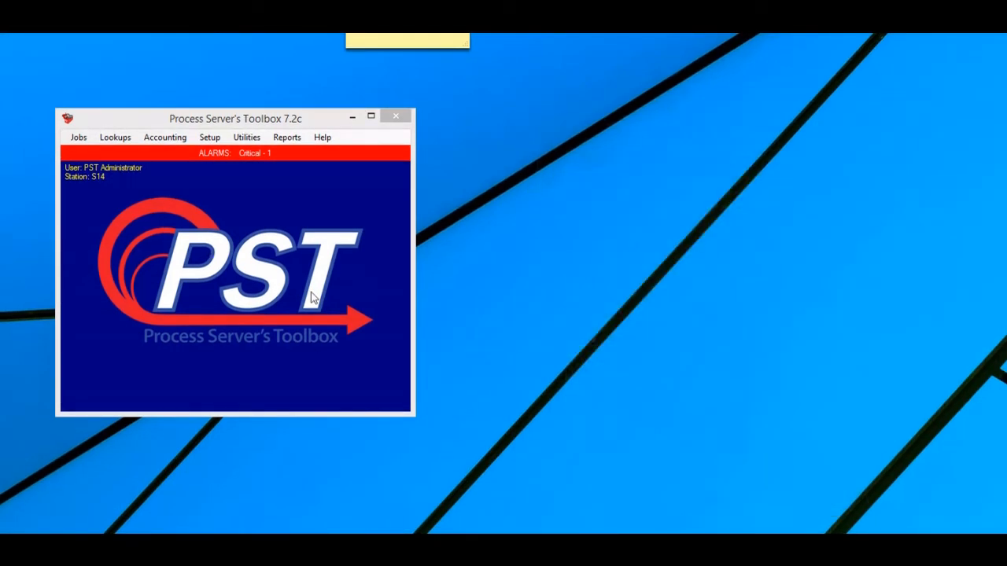